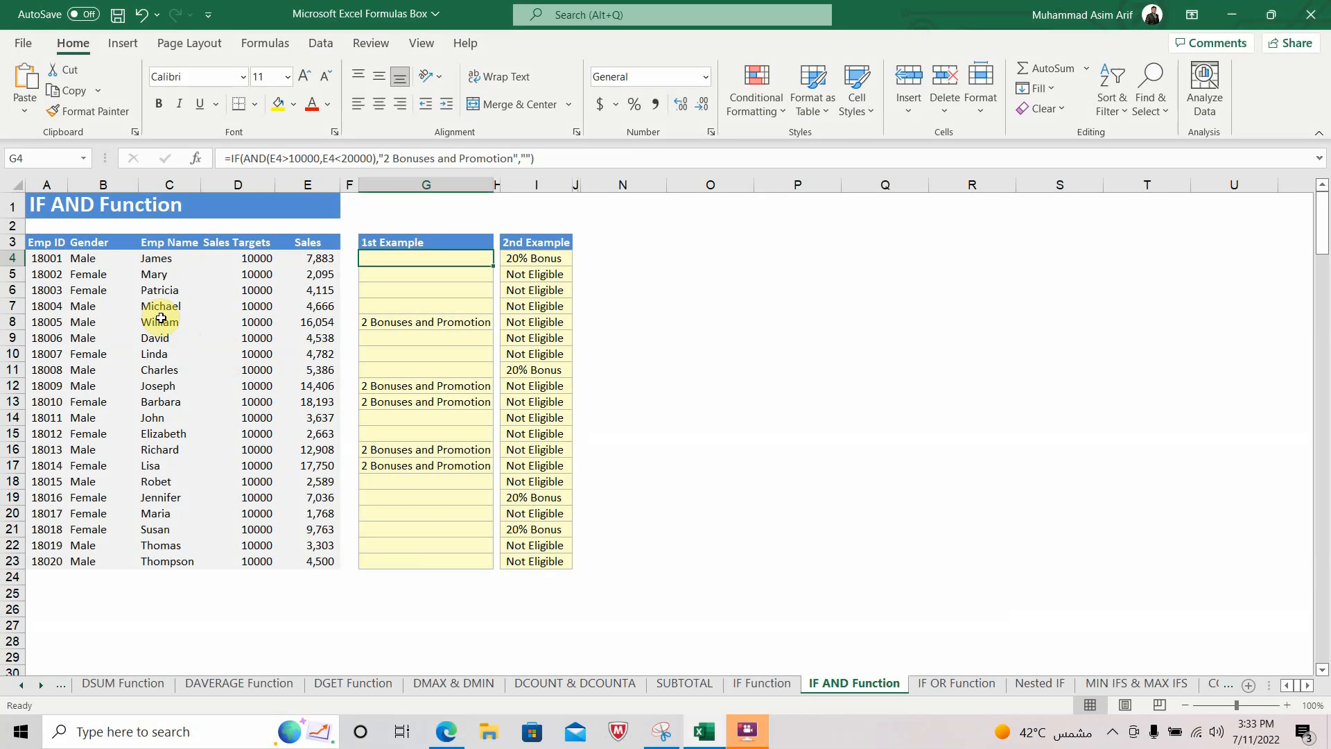
Clear the existing formulas from the 1st Example column, cells G4:G23
click(58, 278)
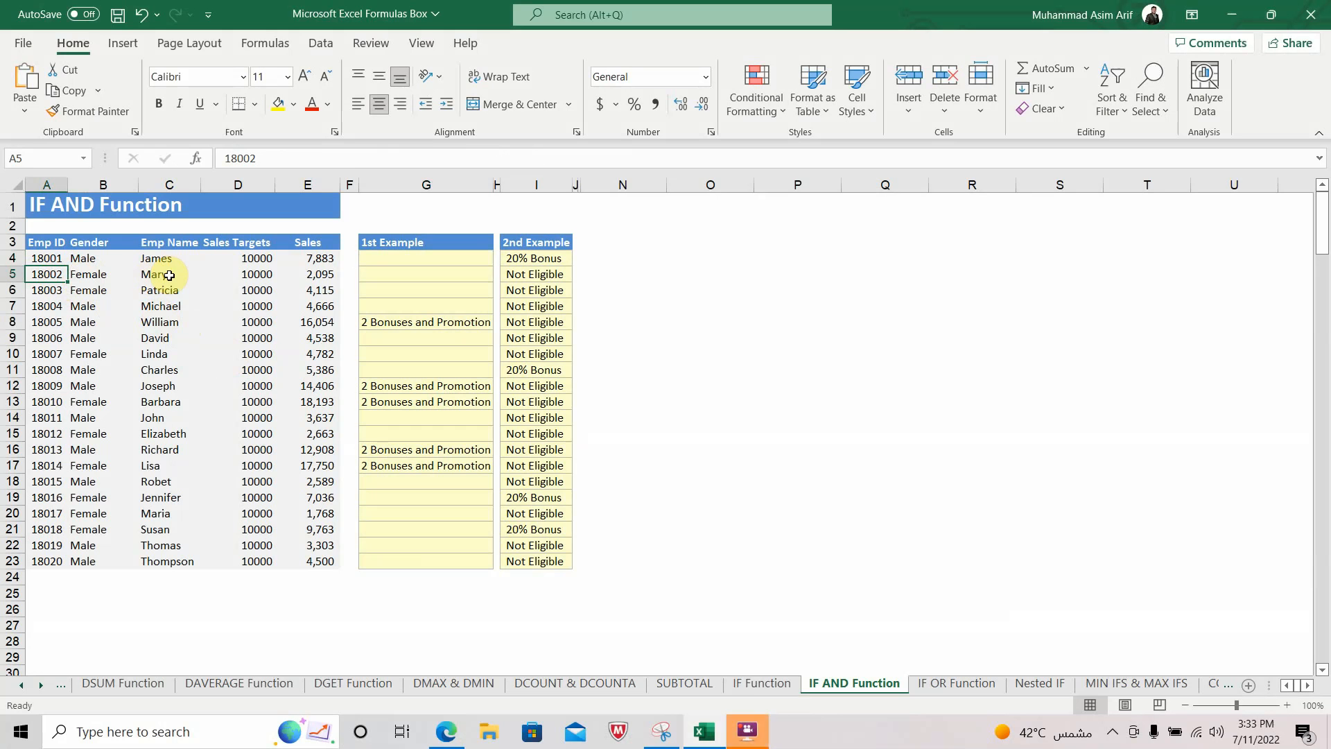
click(303, 274)
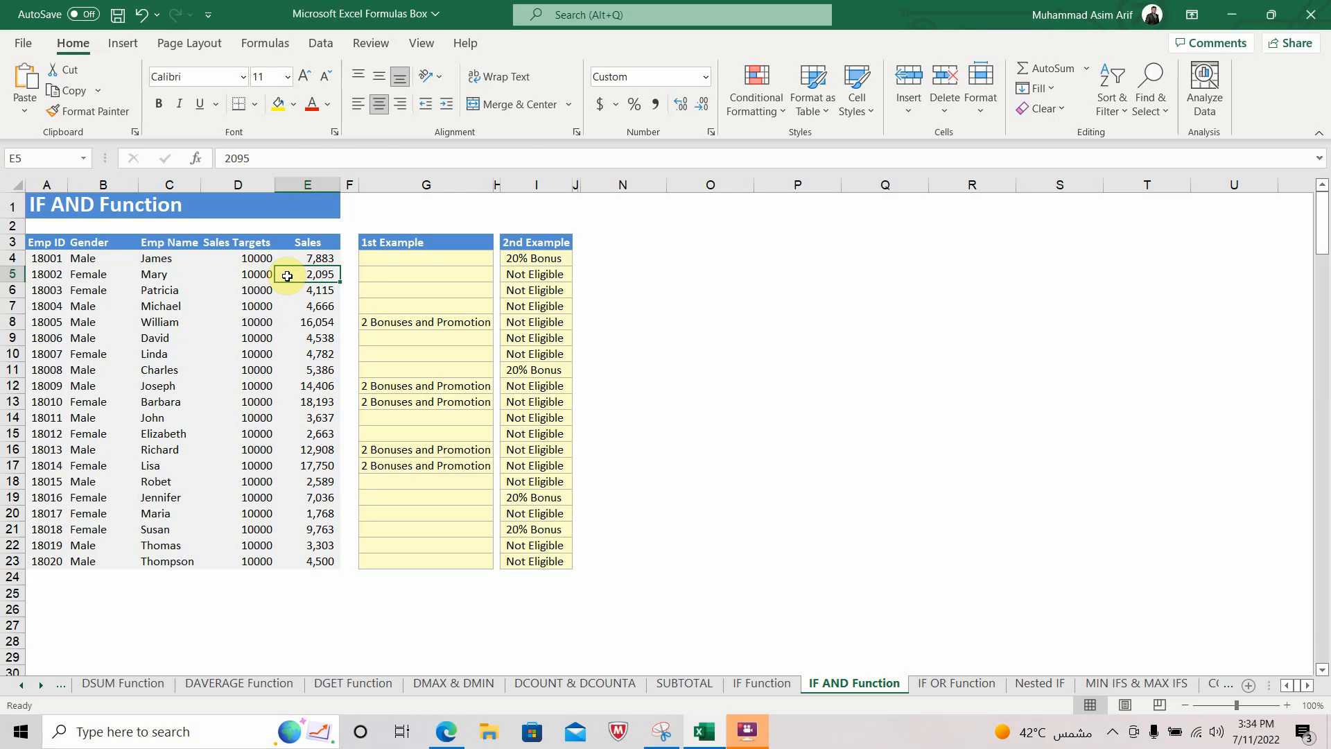
click(396, 259)
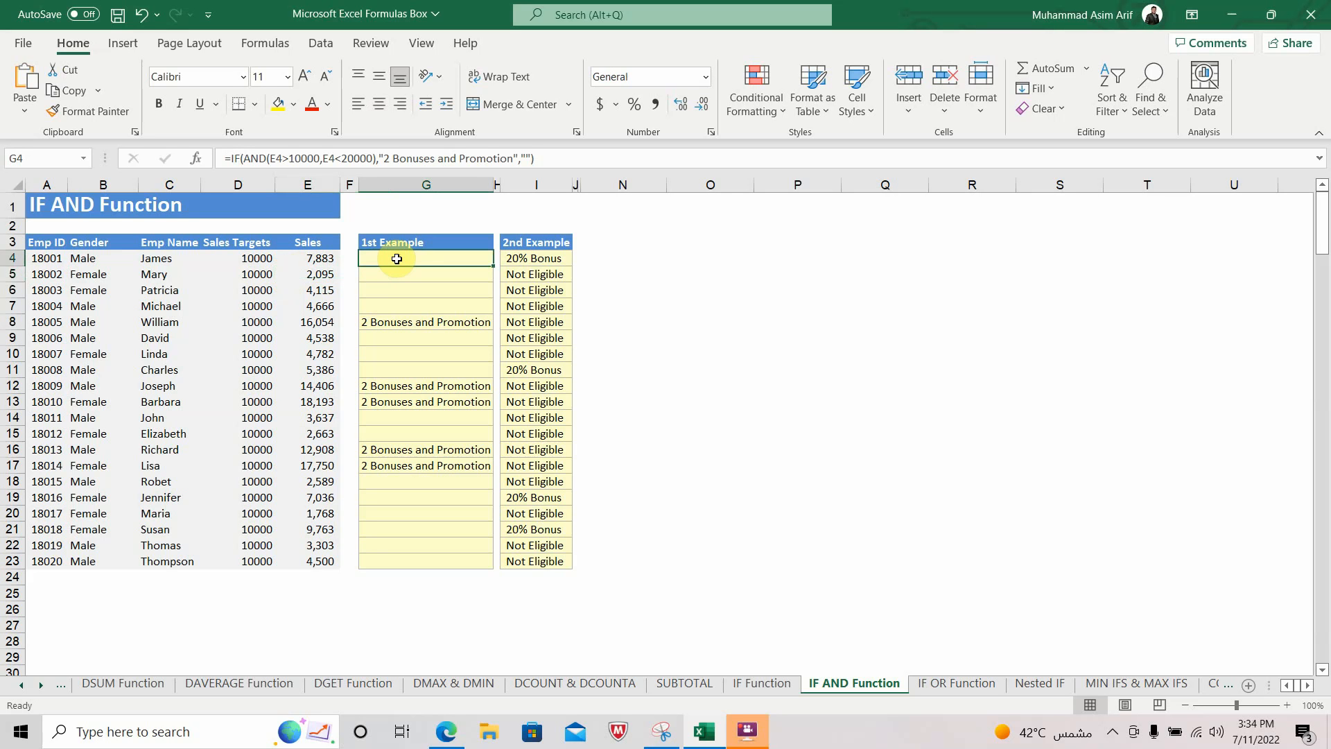
key(ctrl+z)
Begin an IF formula in G4 with an AND test that E4 is greater than D4 and less than 20000
text(=)
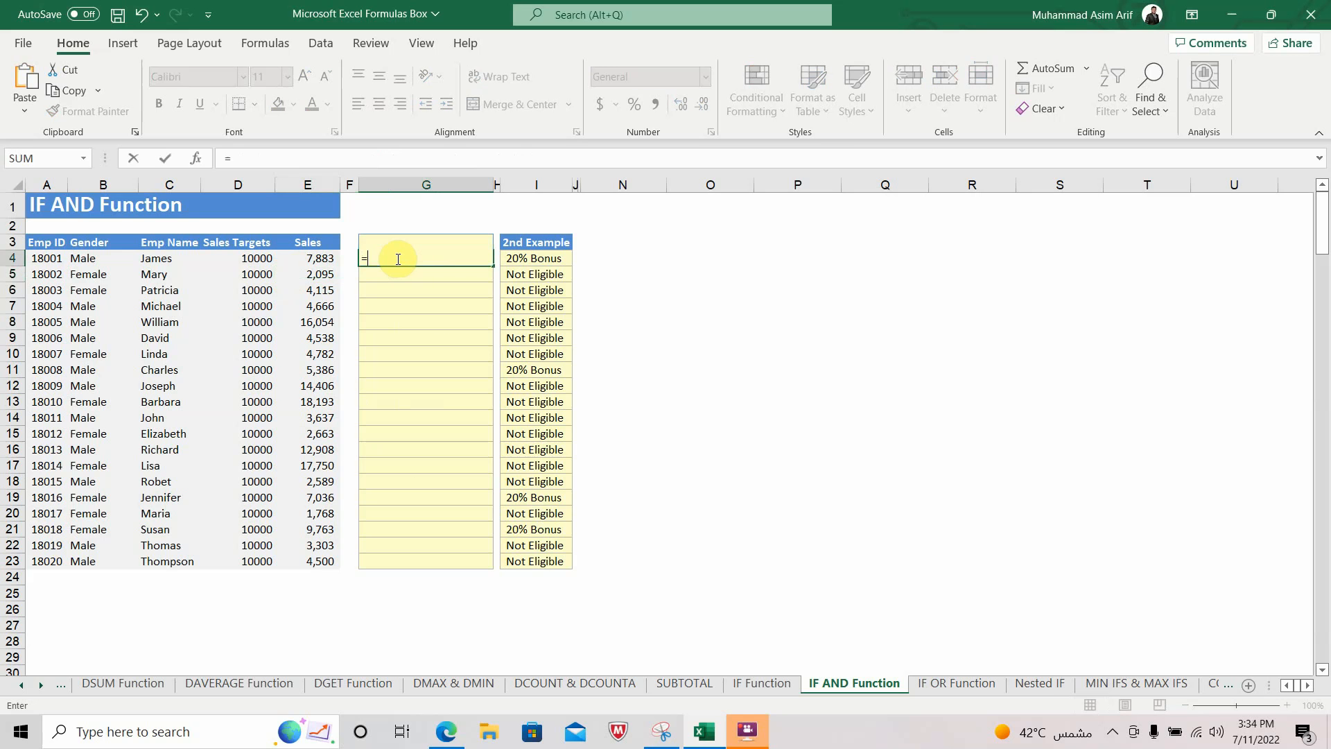
text(if()
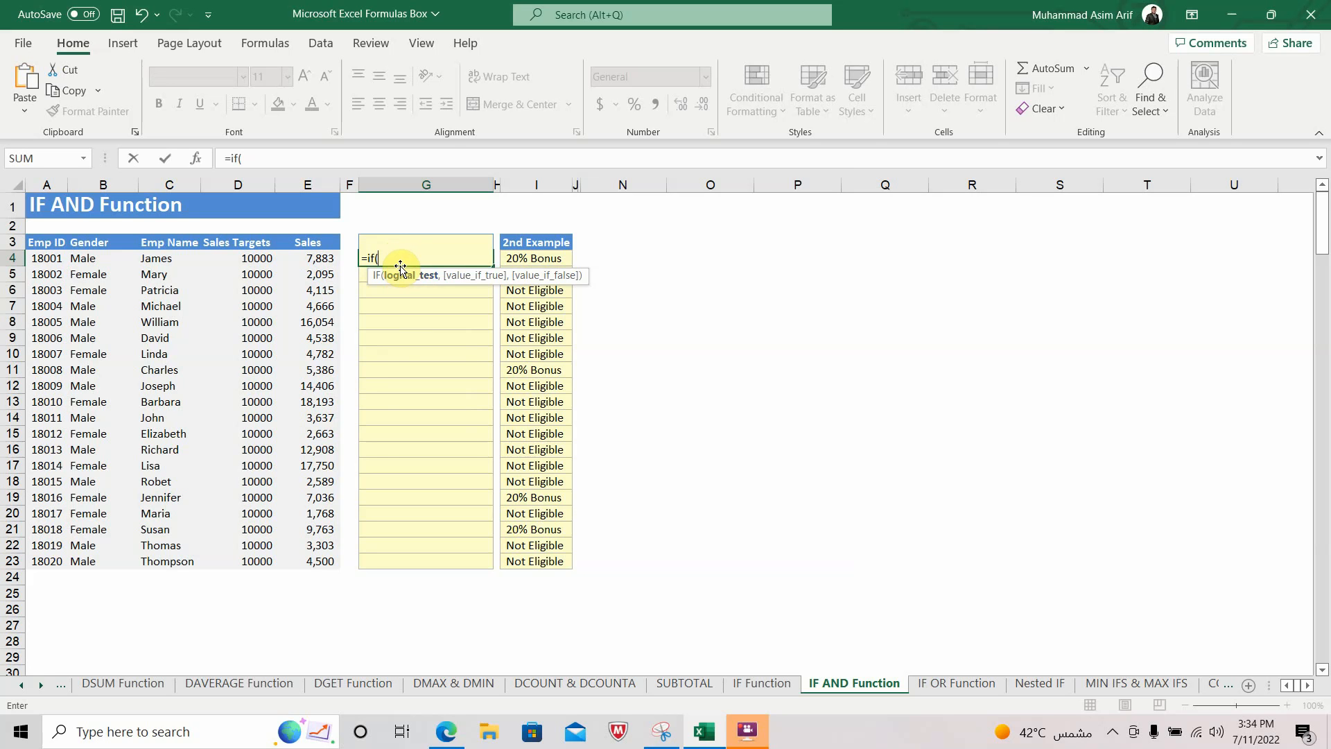
text(and)
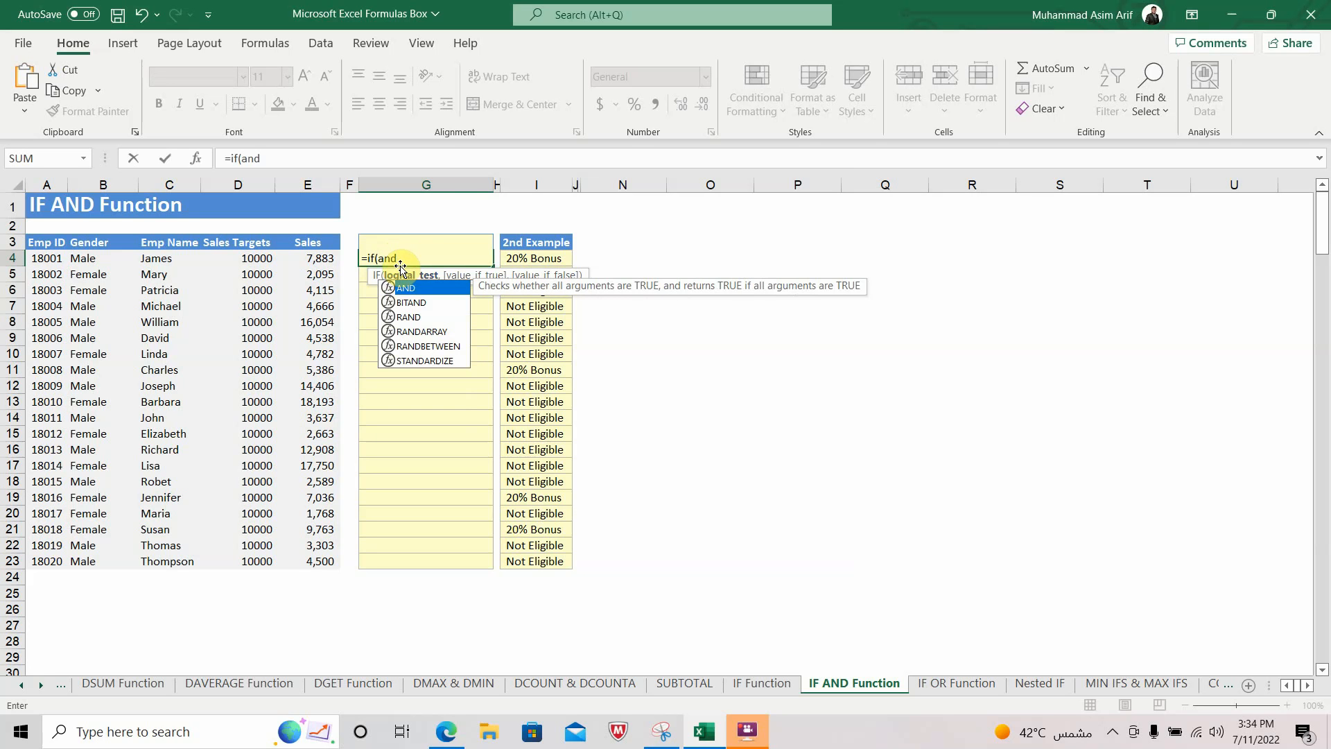
text(()
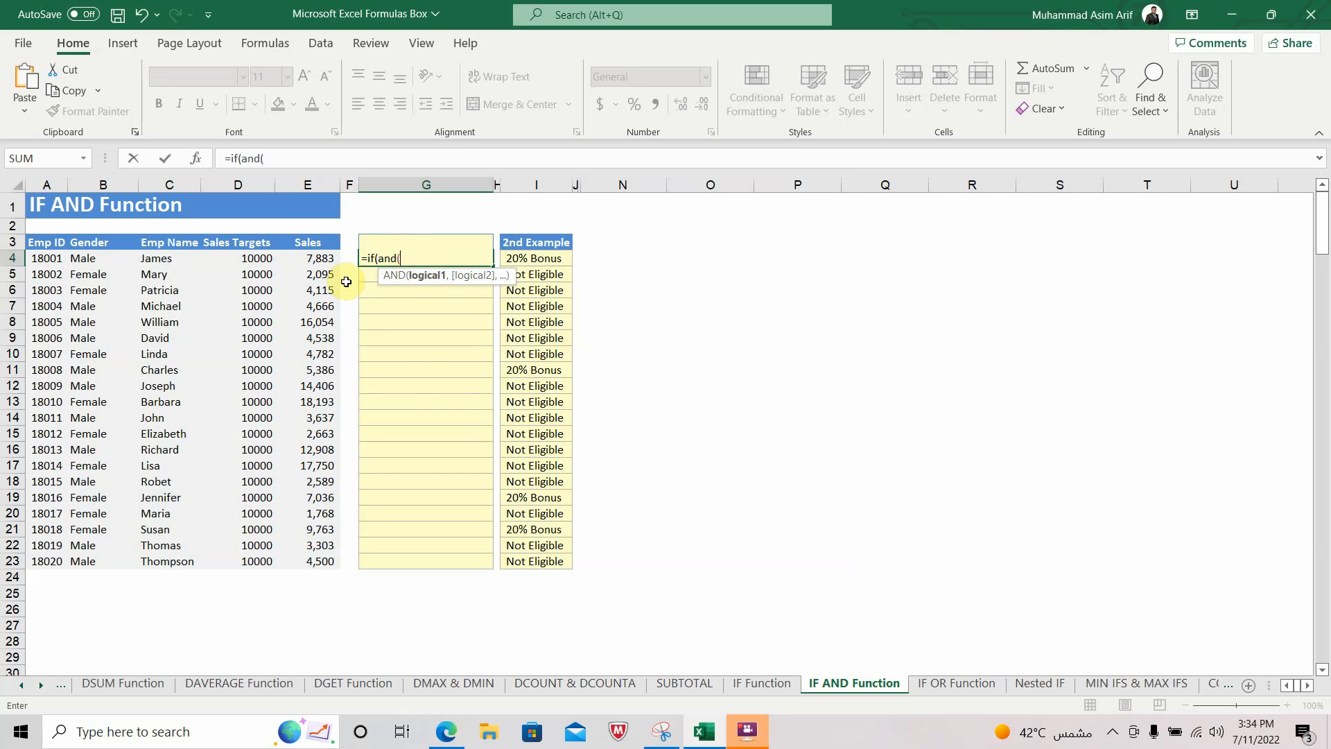
click(319, 260)
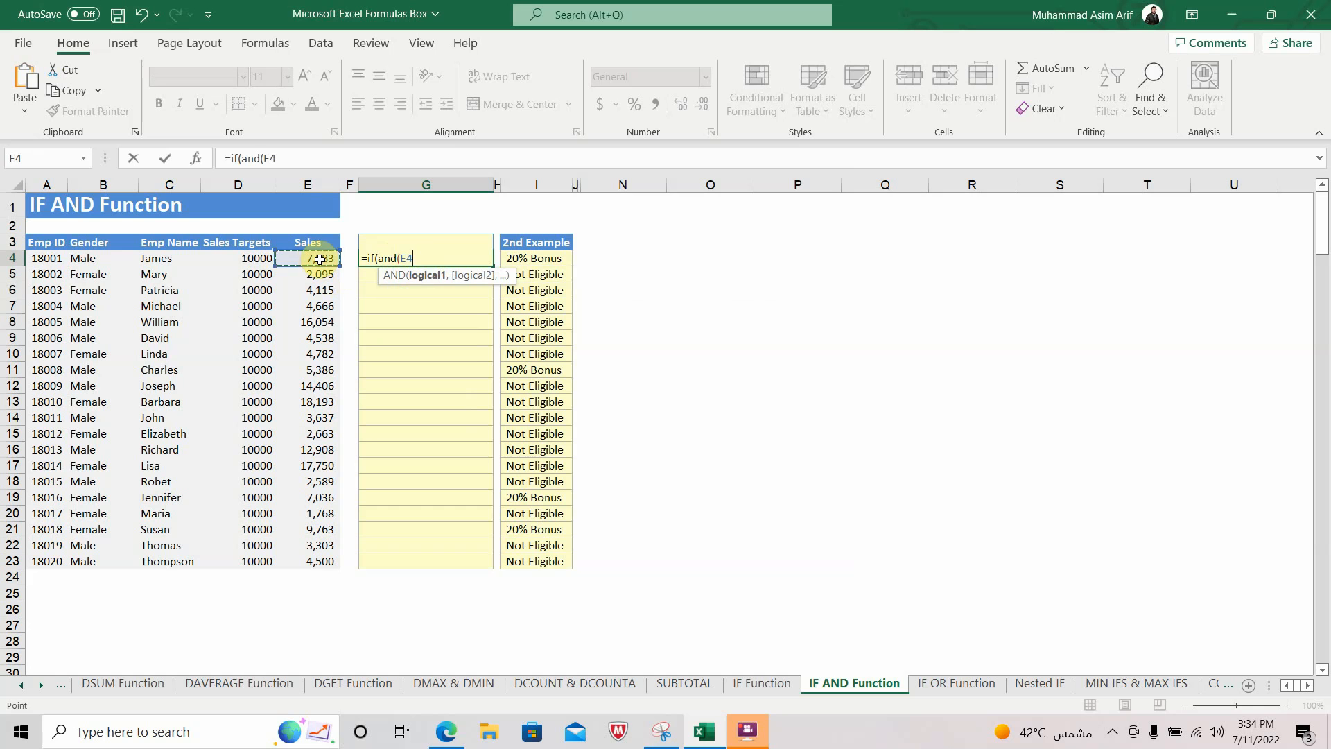
text(>)
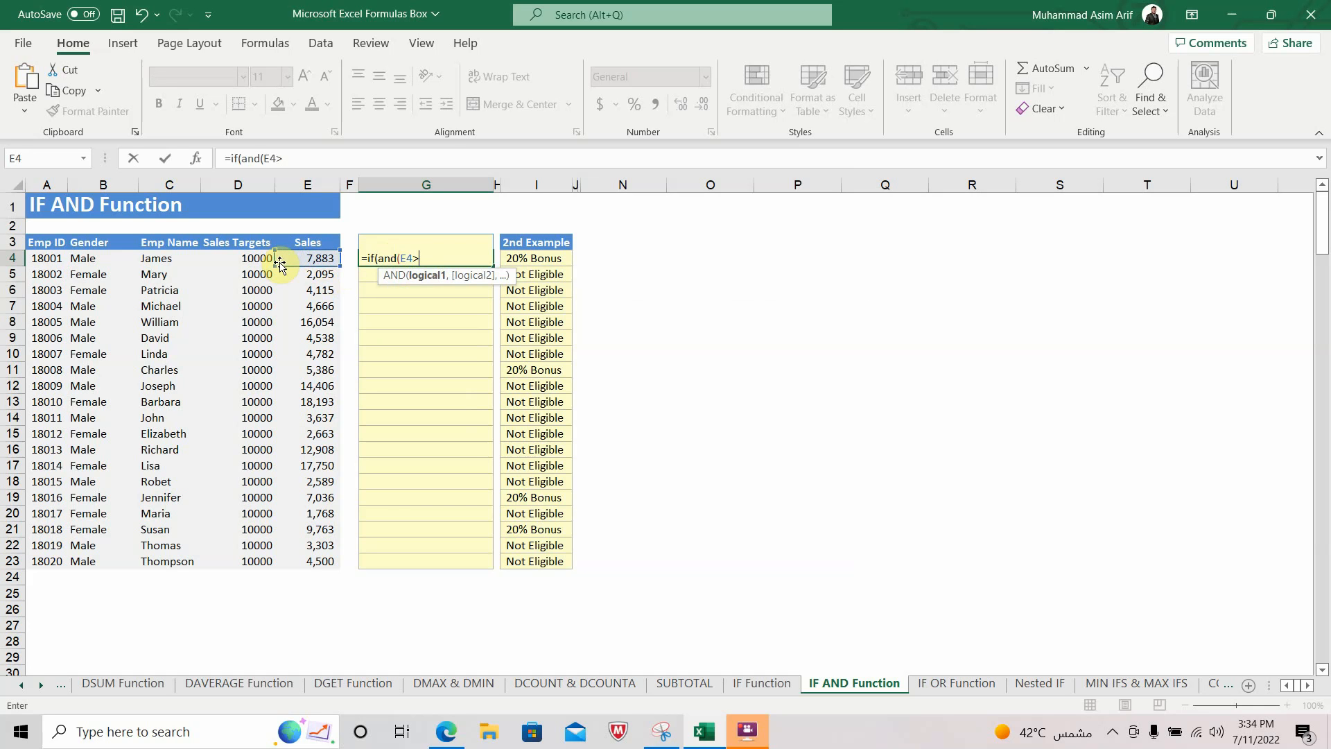
click(256, 262)
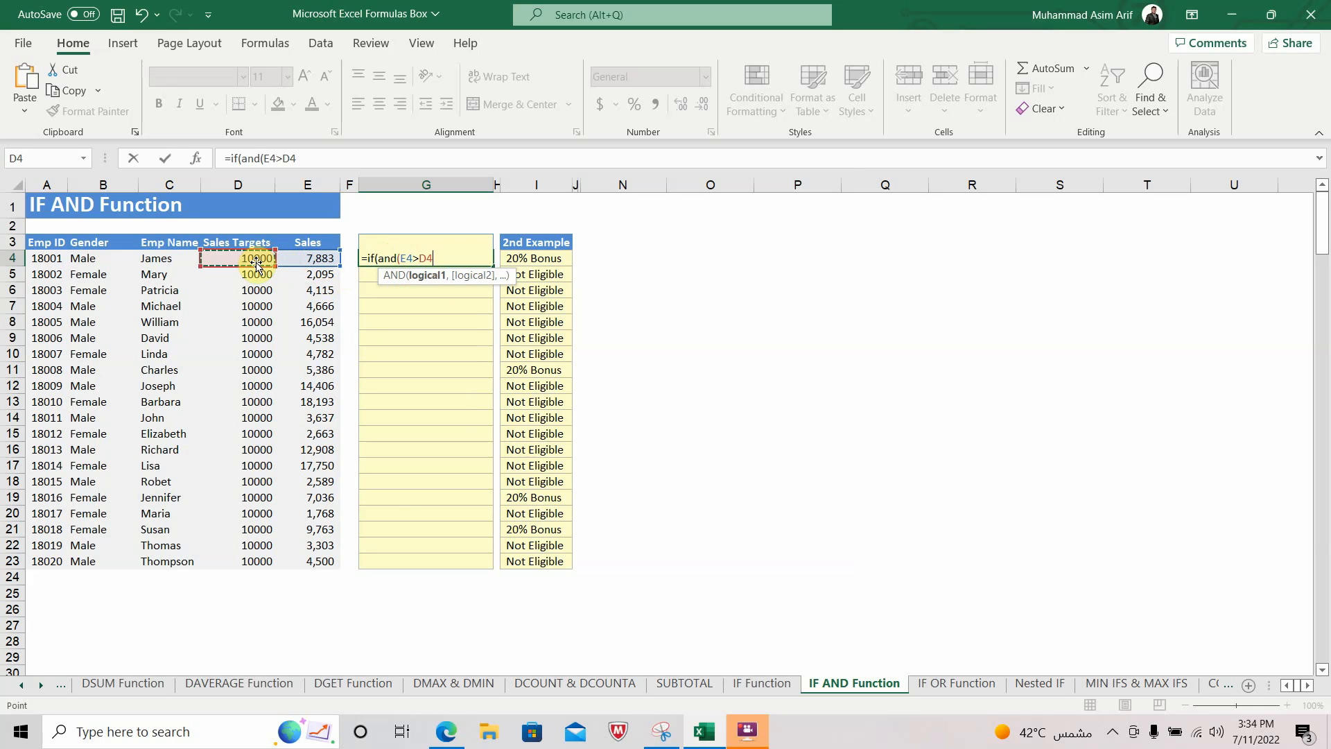
text(,)
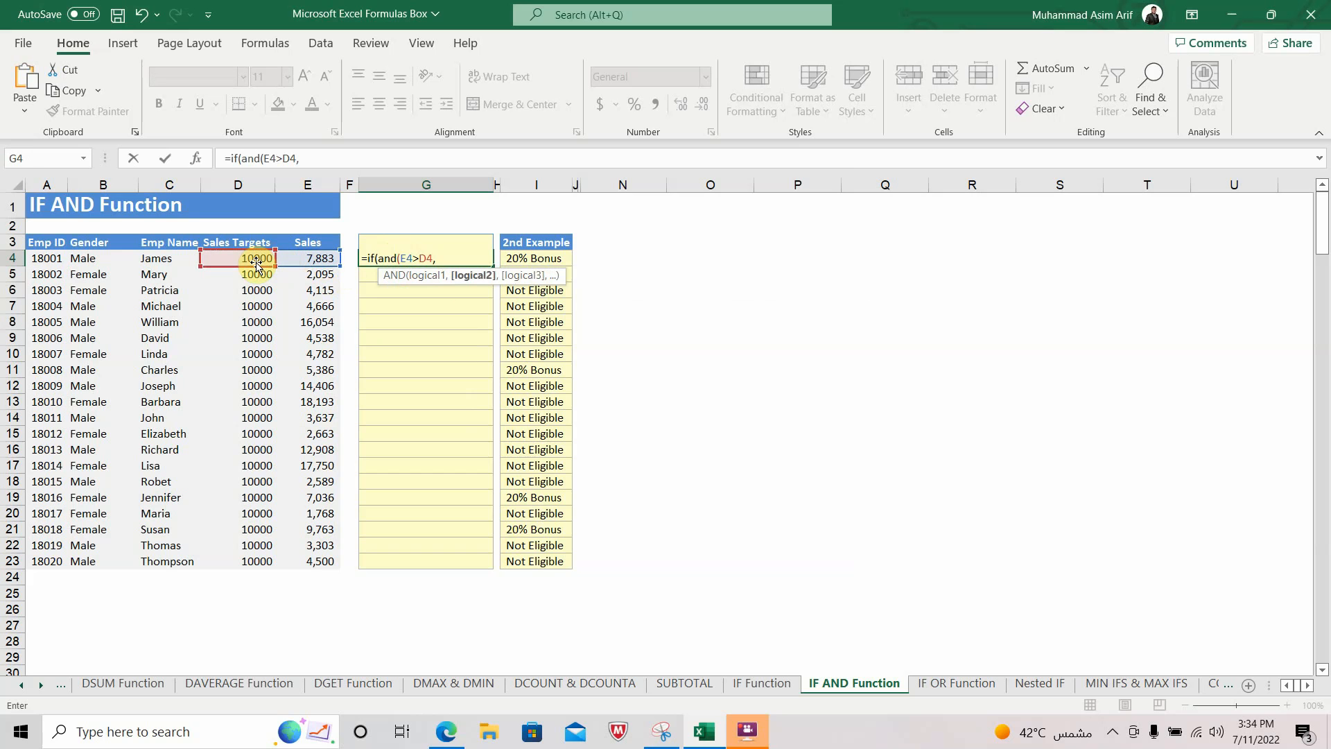
click(296, 261)
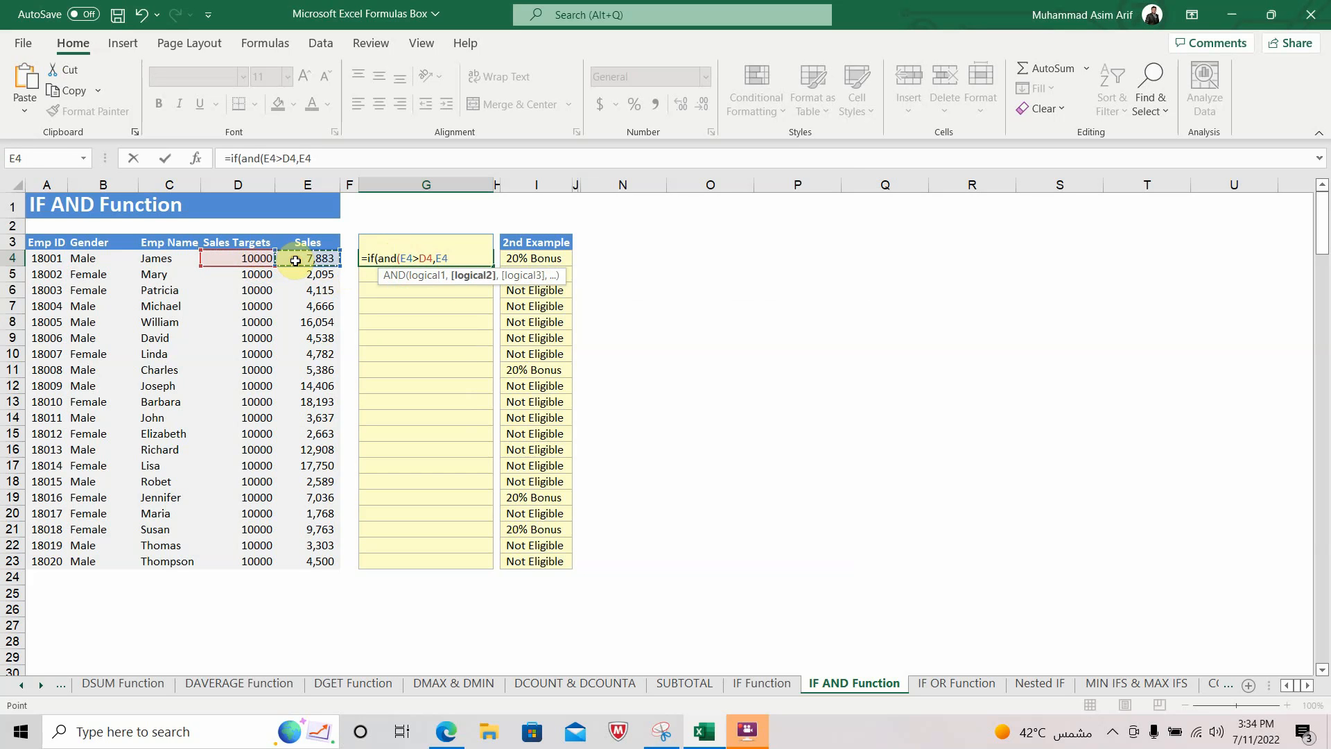
text(<20000),)
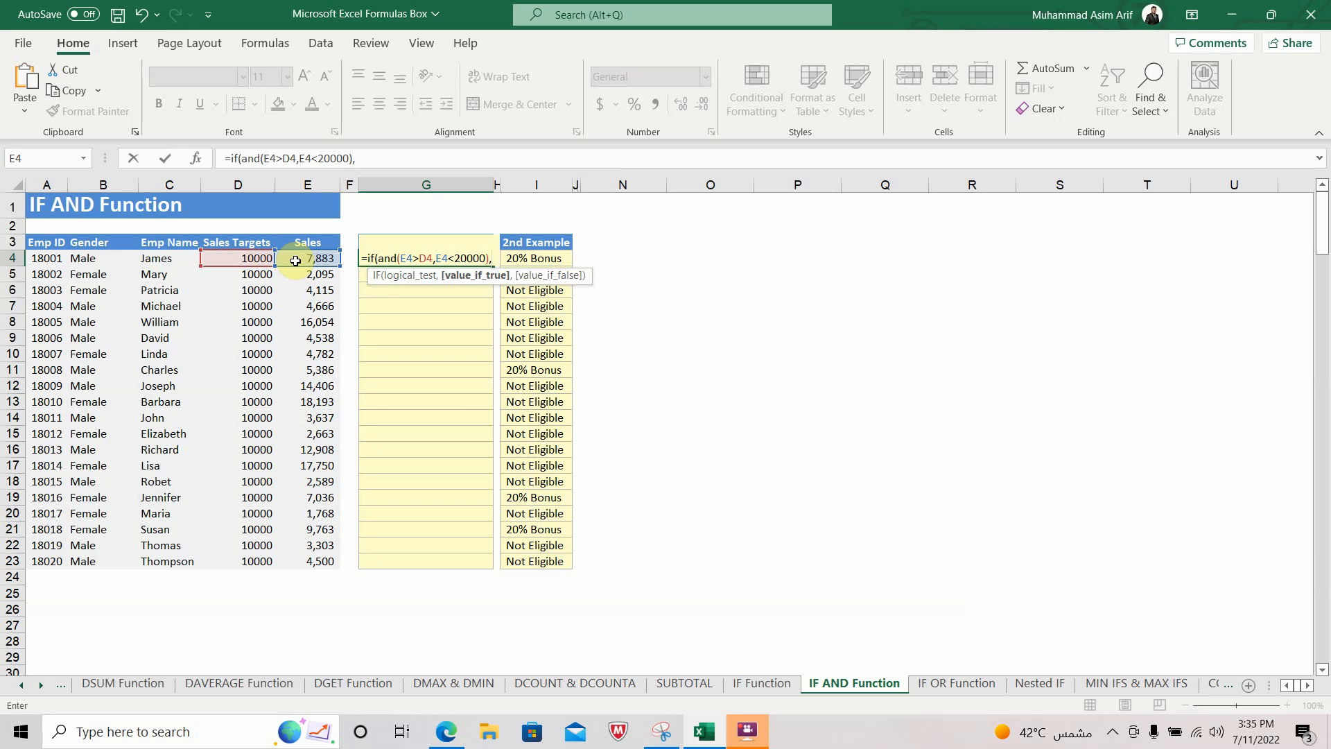
Complete the G4 formula so it returns "2 Bonuses & Promotion" if true and an empty string "" if false
text("2 Bonu)
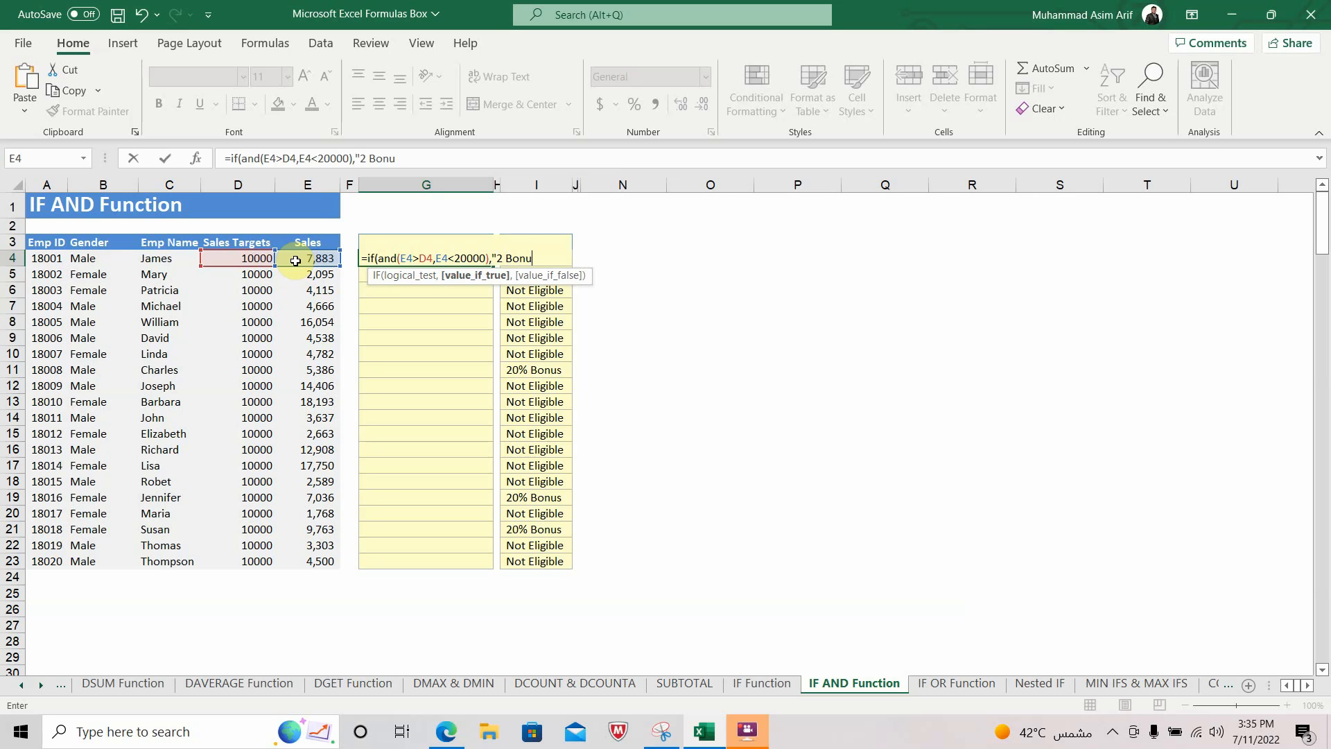
text(ses & Promo)
scroll(296, 261, right, 2)
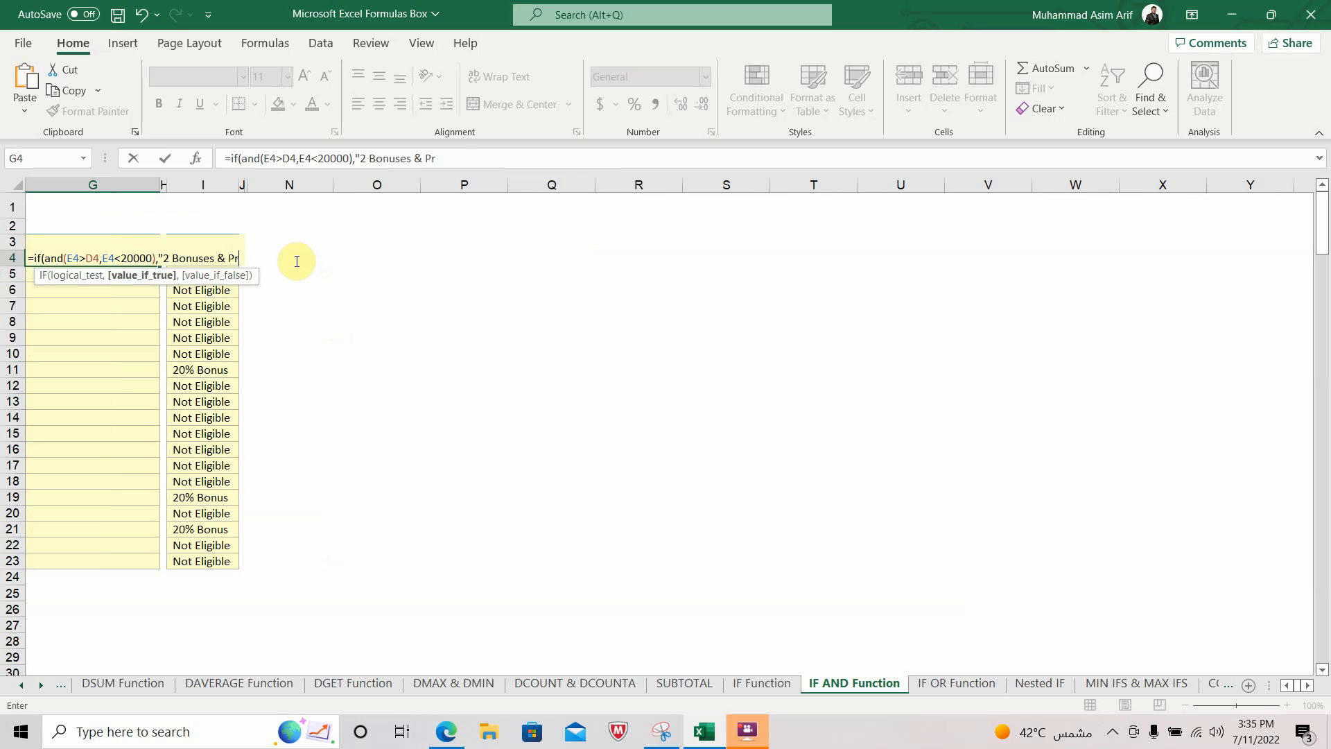
text(tion",)
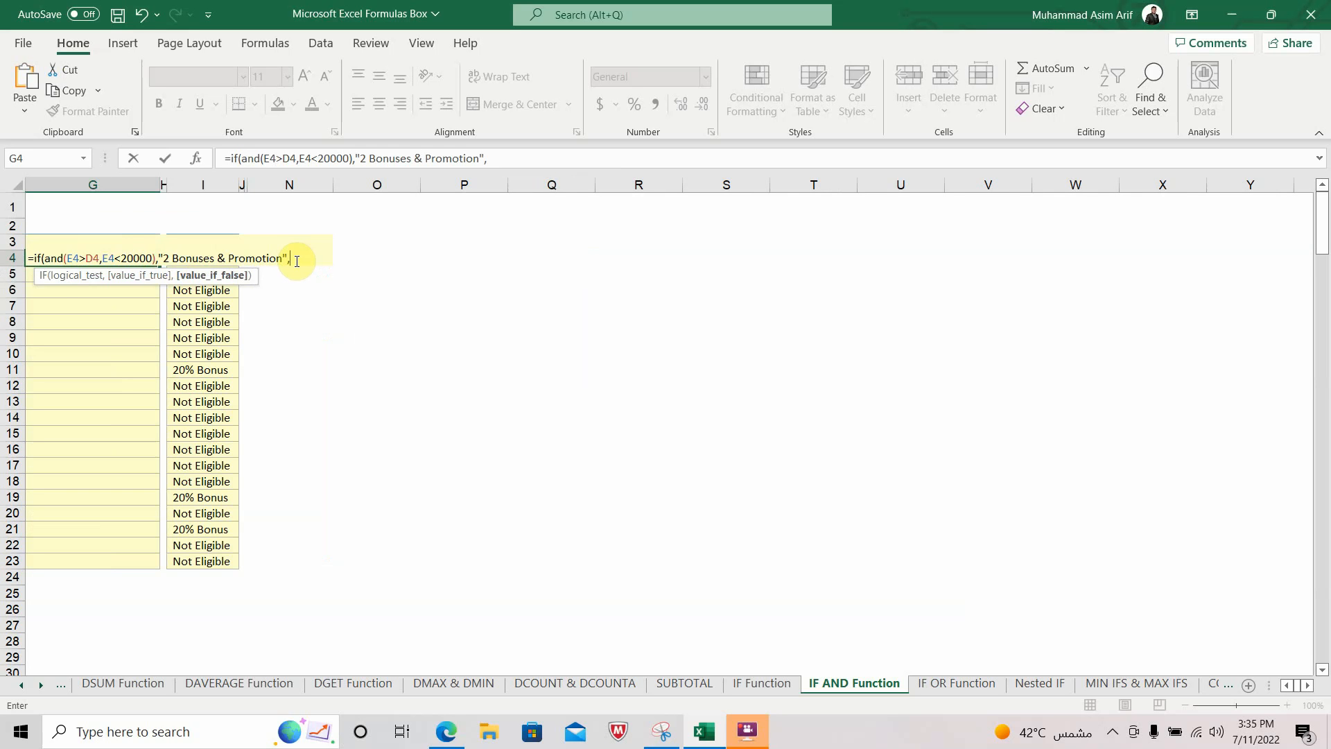
text(""))
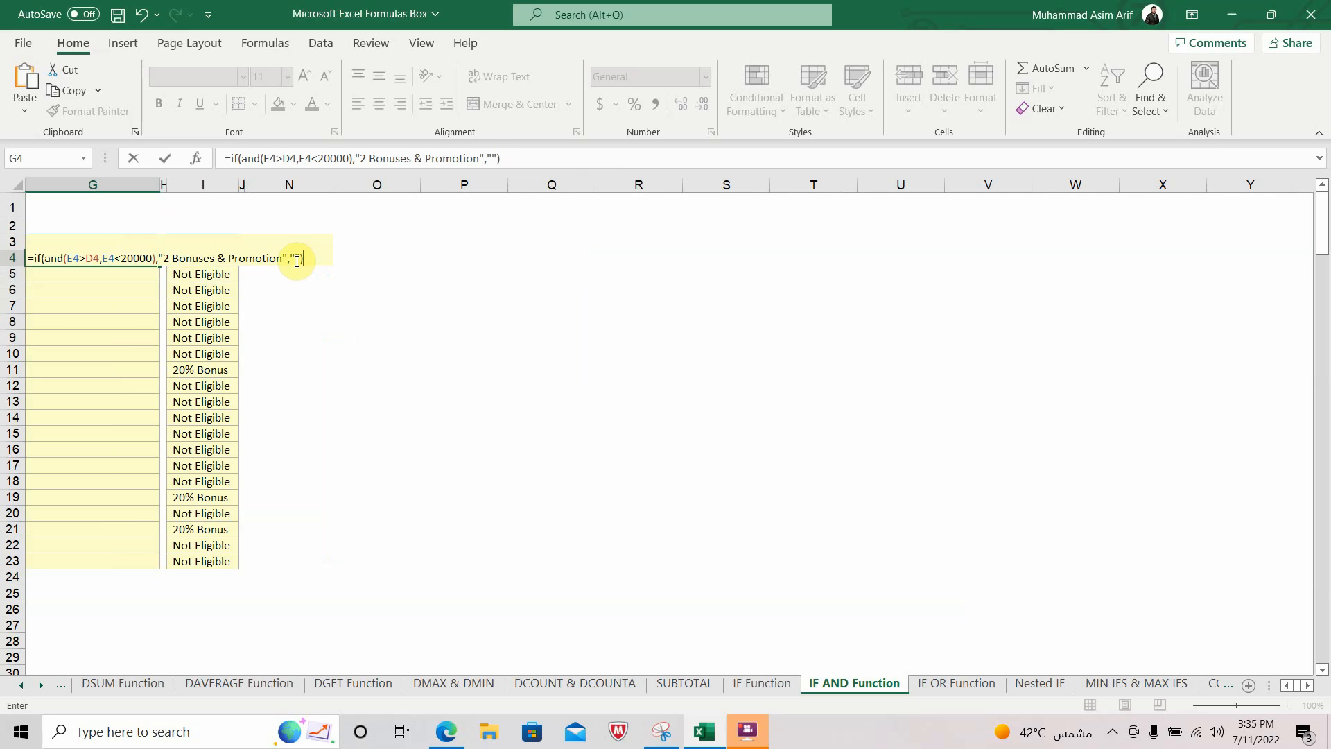
key(Return)
Copy the G4 formula down to the remaining 1st Example rows, G5:G23
key(Left)
key(Left)
key(Left)
key(Left)
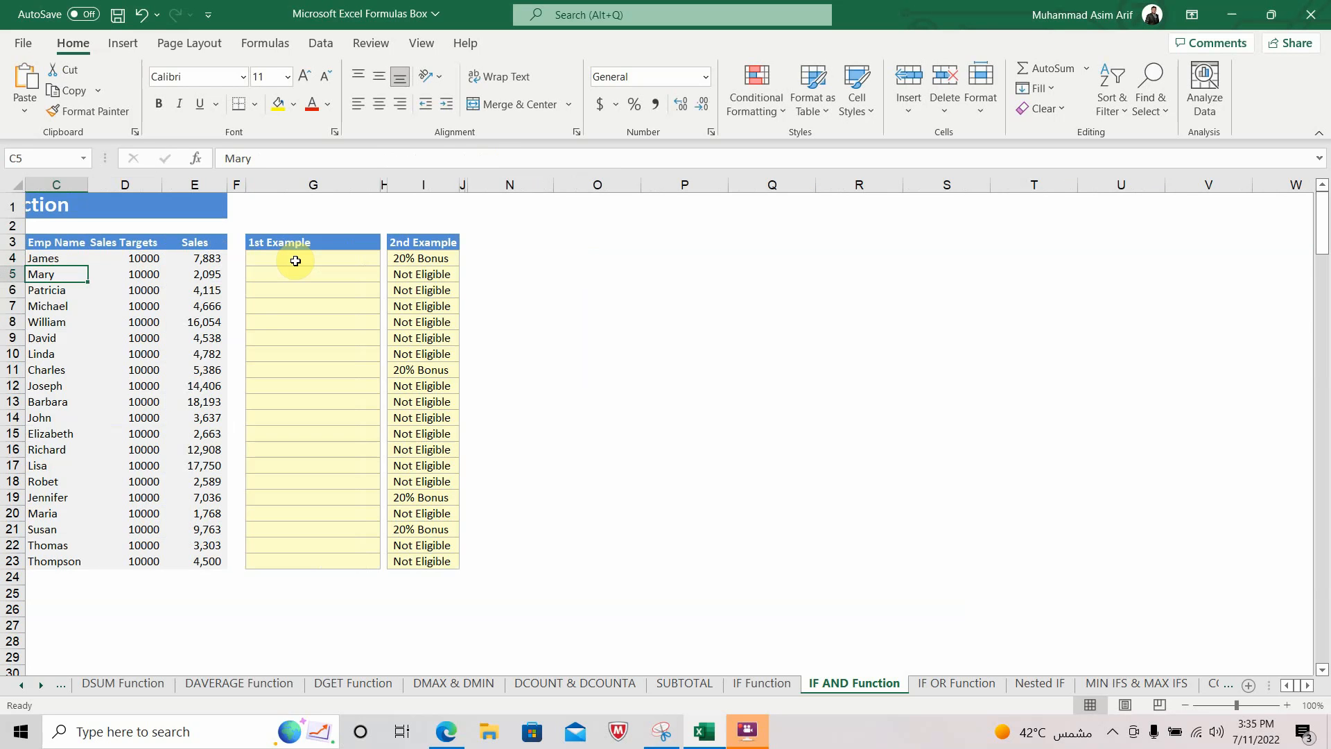
click(296, 261)
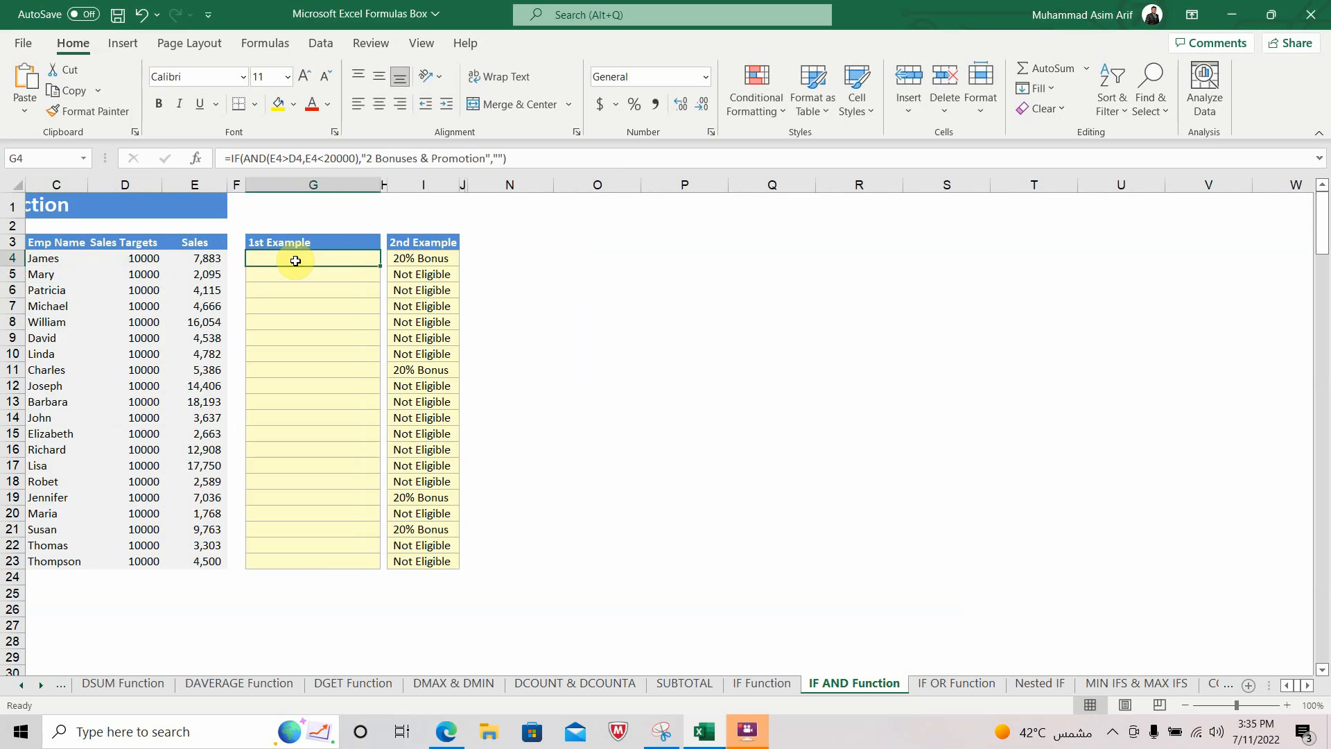
key(ctrl+c)
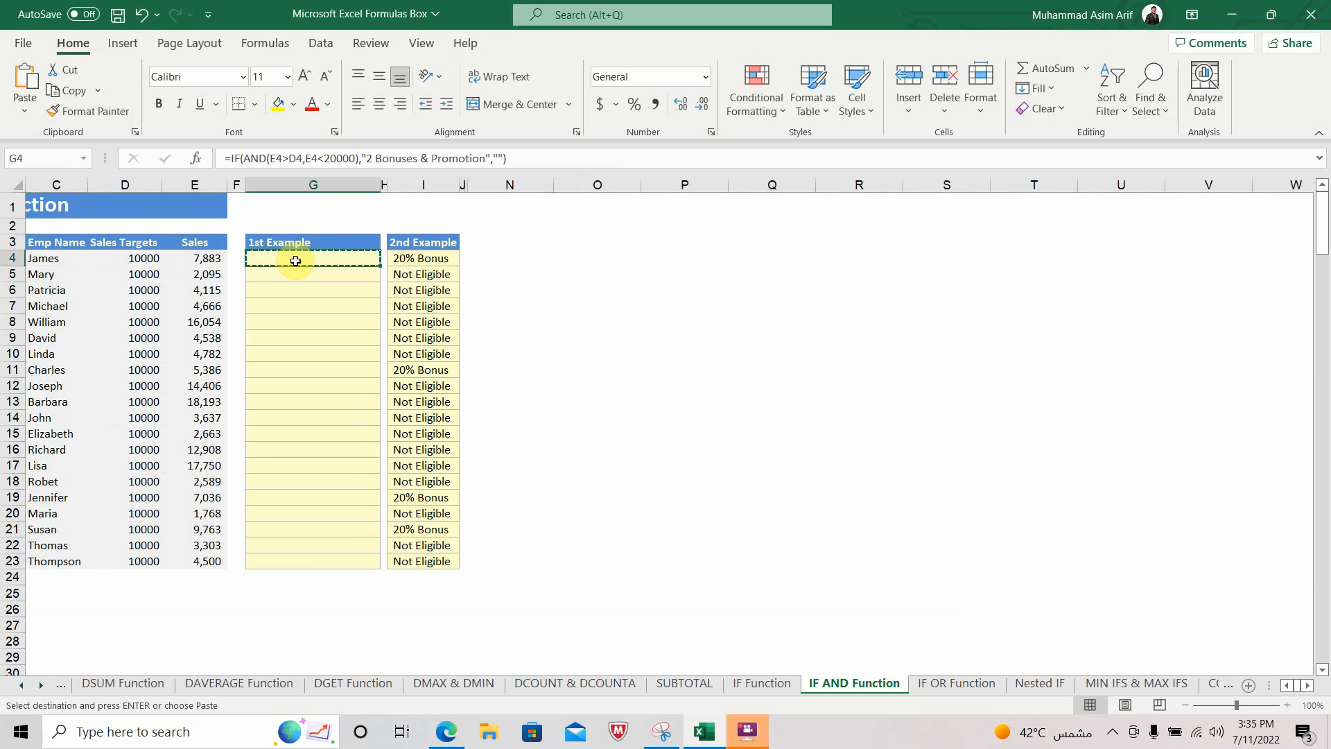
key(Down)
key(shift+Down)
key(shift+Down)
key(shift+Down)
key(shift+Down)
key(shift+Down)
key(shift+Down)
key(shift+Down)
key(shift+Down)
key(shift+Down)
key(shift+Down)
key(shift+Down)
key(shift+Down)
key(shift+Down)
key(shift+Down)
key(shift+Down)
key(shift+Down)
key(shift+Down)
key(shift+Down)
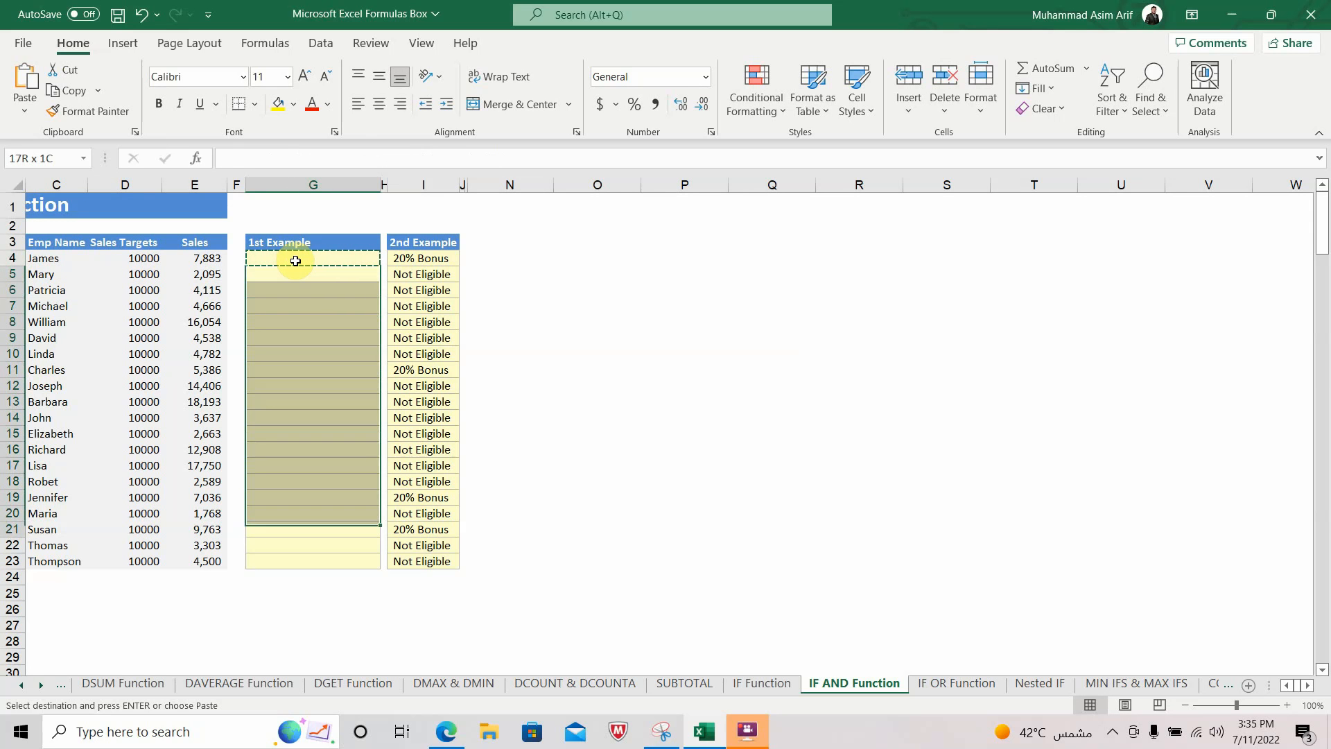
key(ctrl+v)
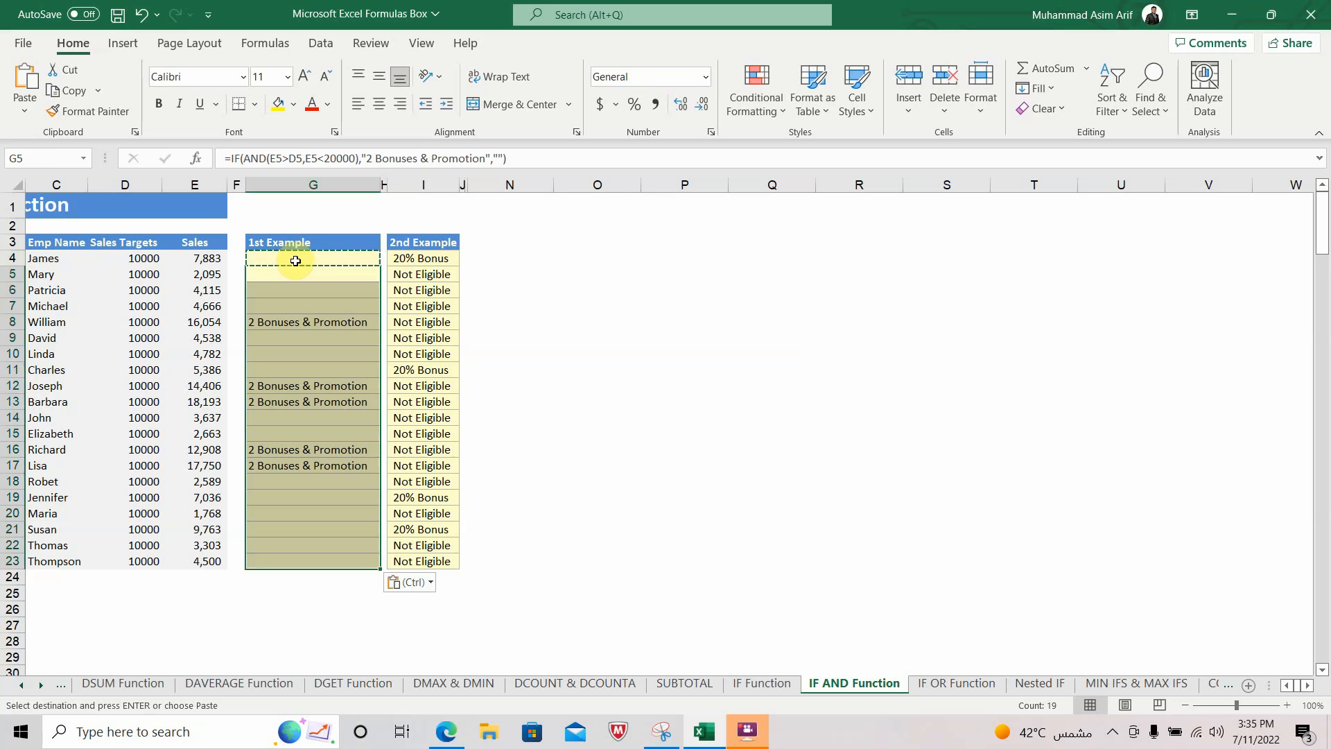
key(Escape)
key(Down)
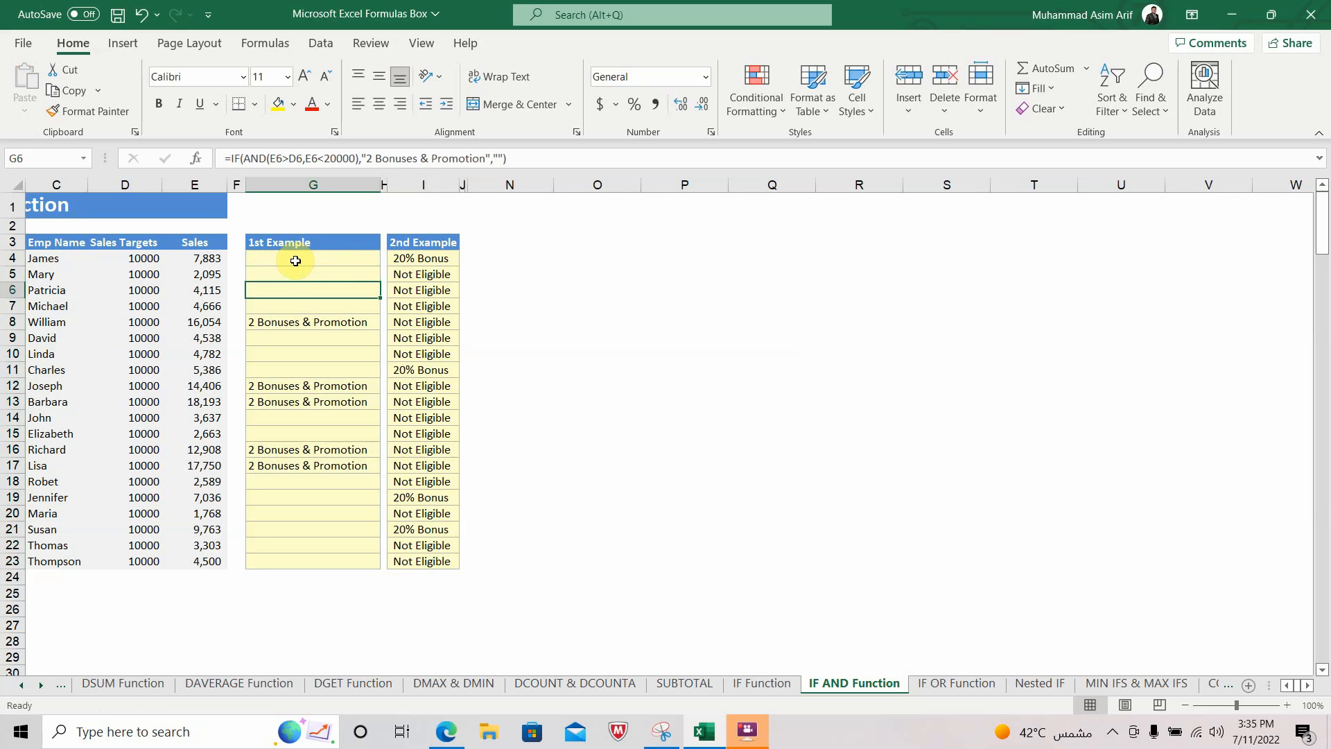
Compare the 1st Example results in rows 8, 12, 13 and 16 with the employees' sales and sales targets
click(297, 322)
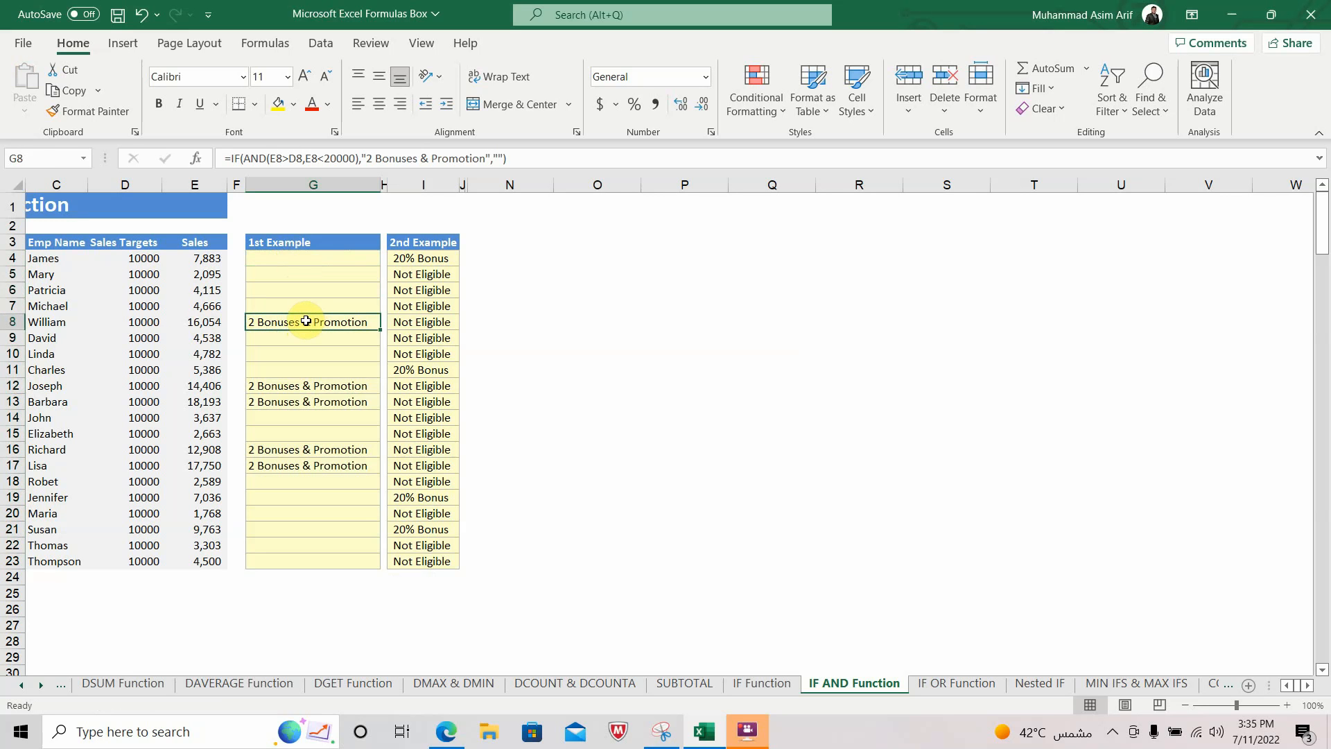
click(217, 321)
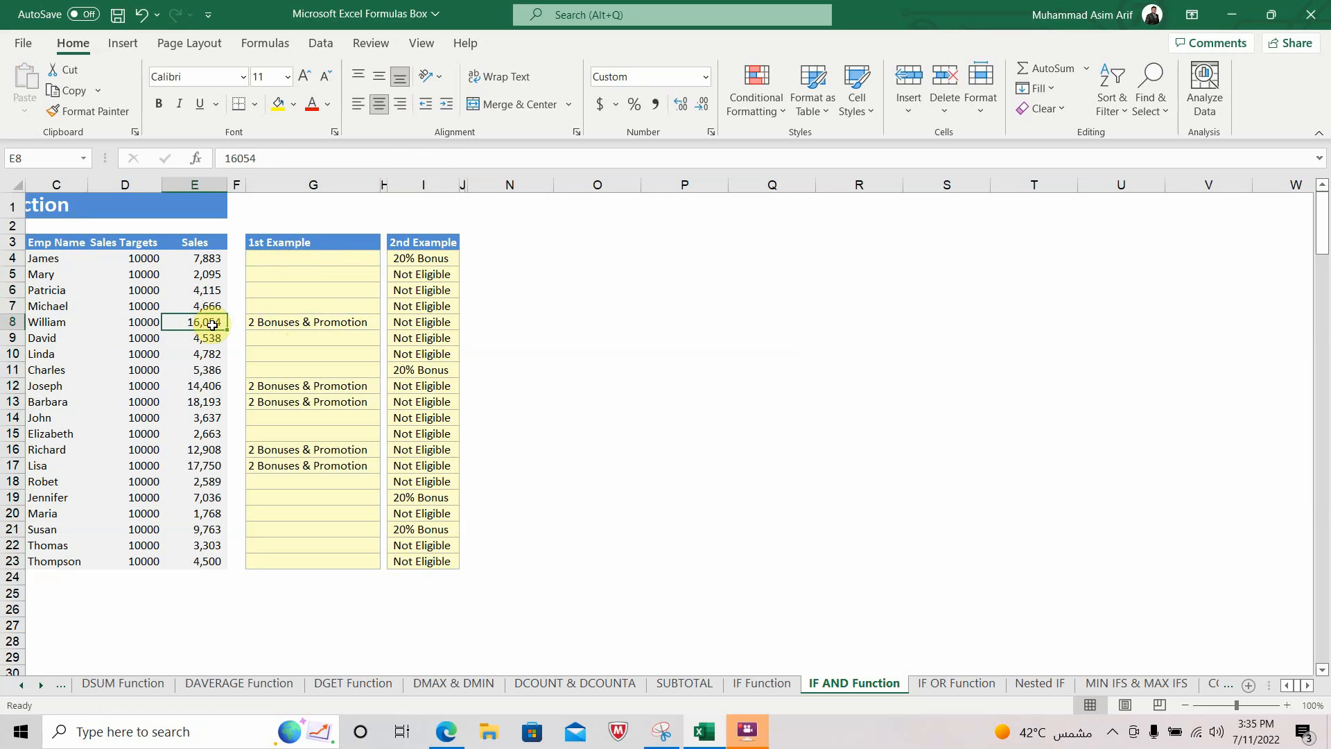
click(141, 324)
click(187, 323)
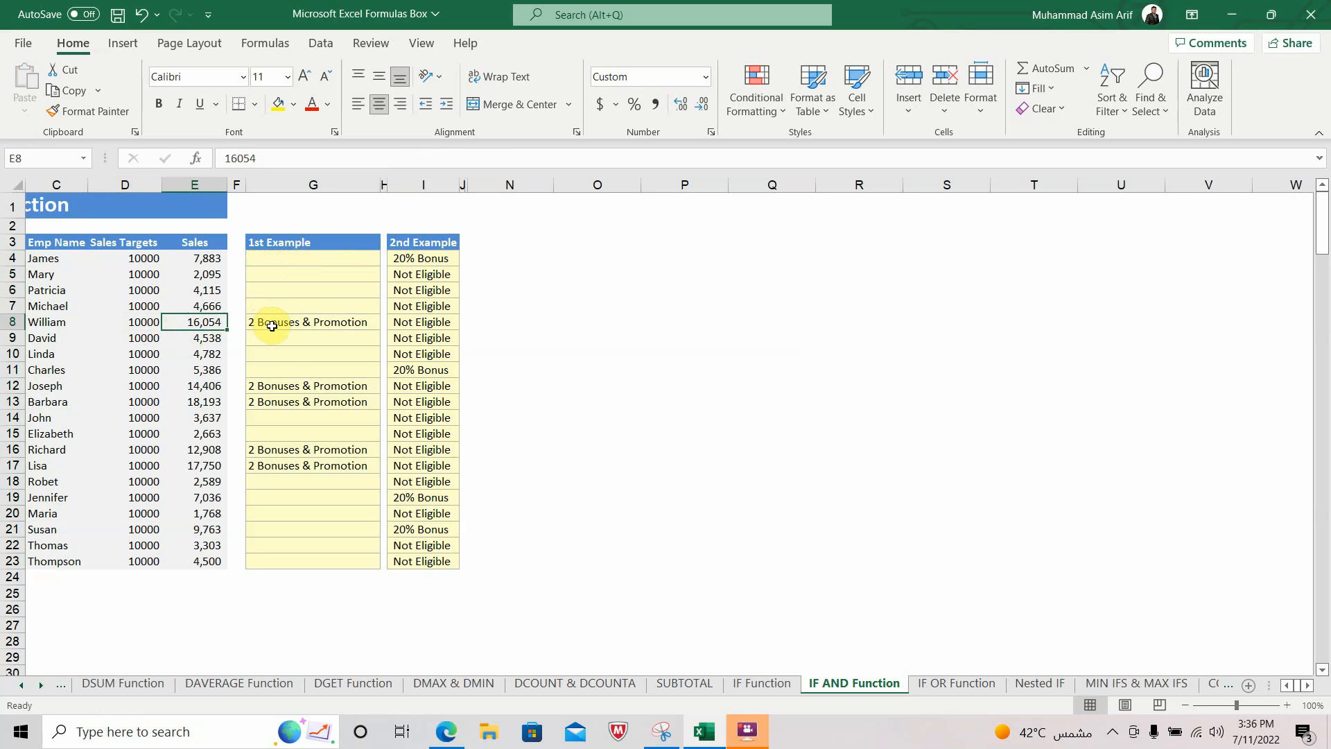
click(273, 388)
drag(273, 388, 274, 402)
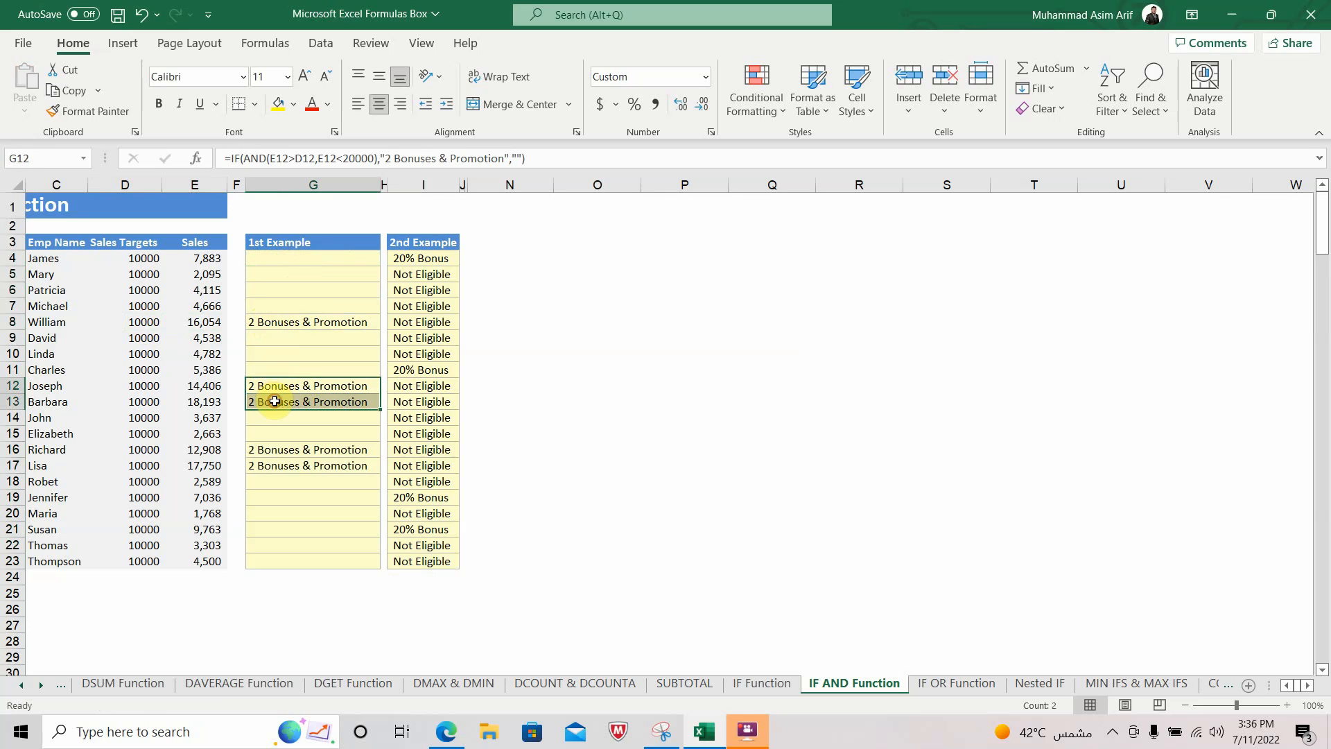
click(203, 404)
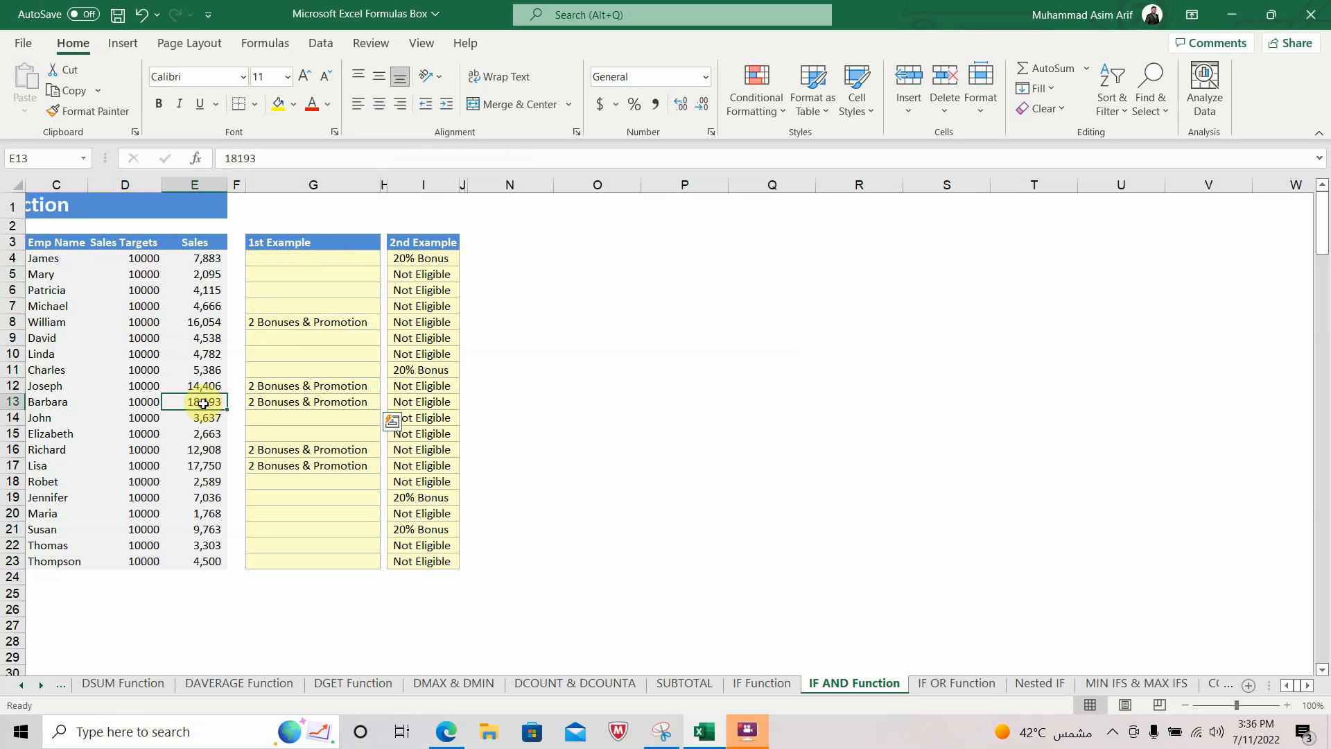
click(264, 451)
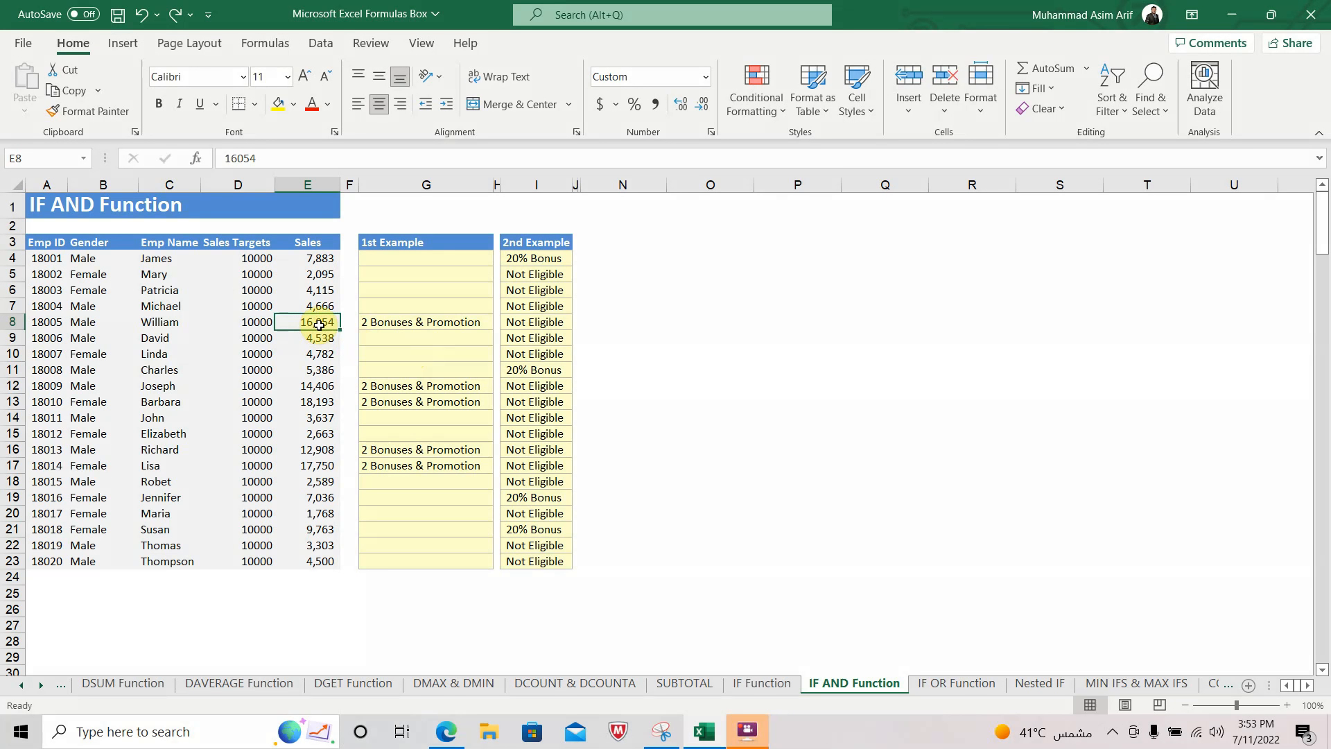
Try a sales value of 21000 in E8 to test the G8 formula, and undo the change
text(21000)
key(Return)
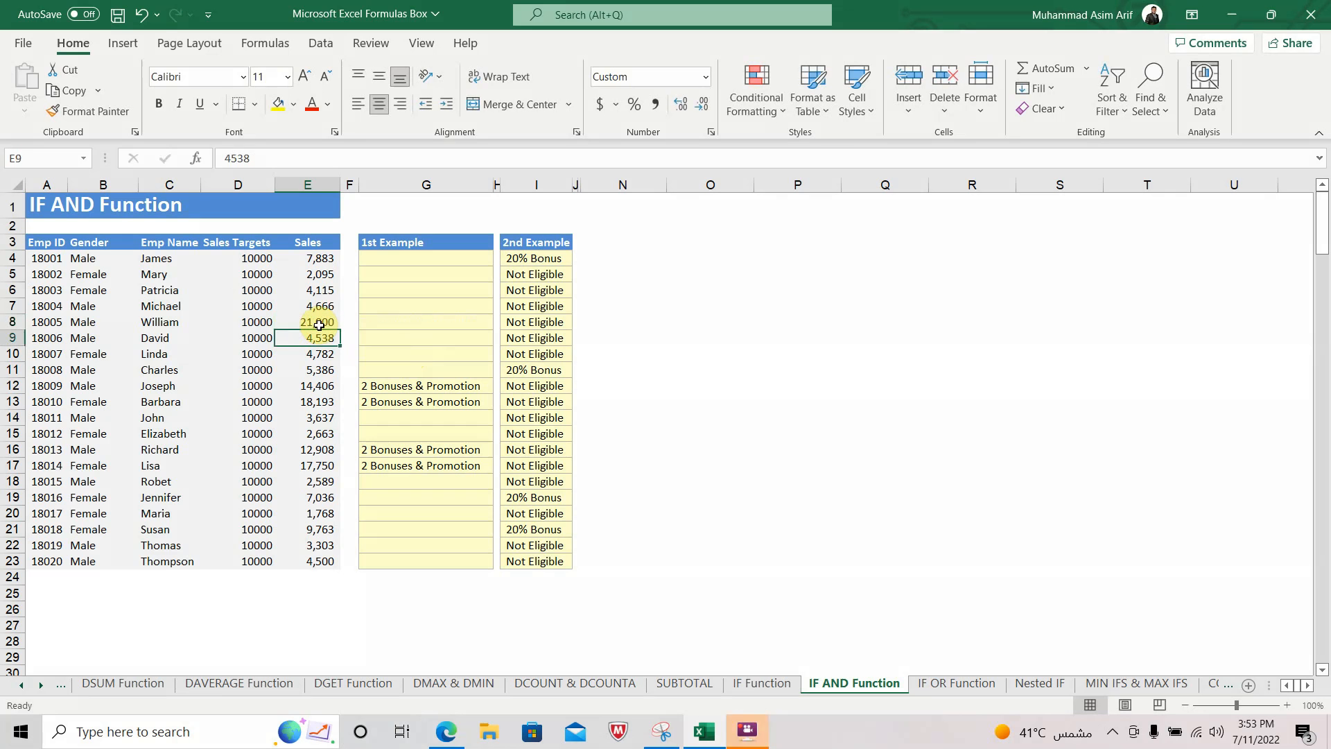
click(376, 327)
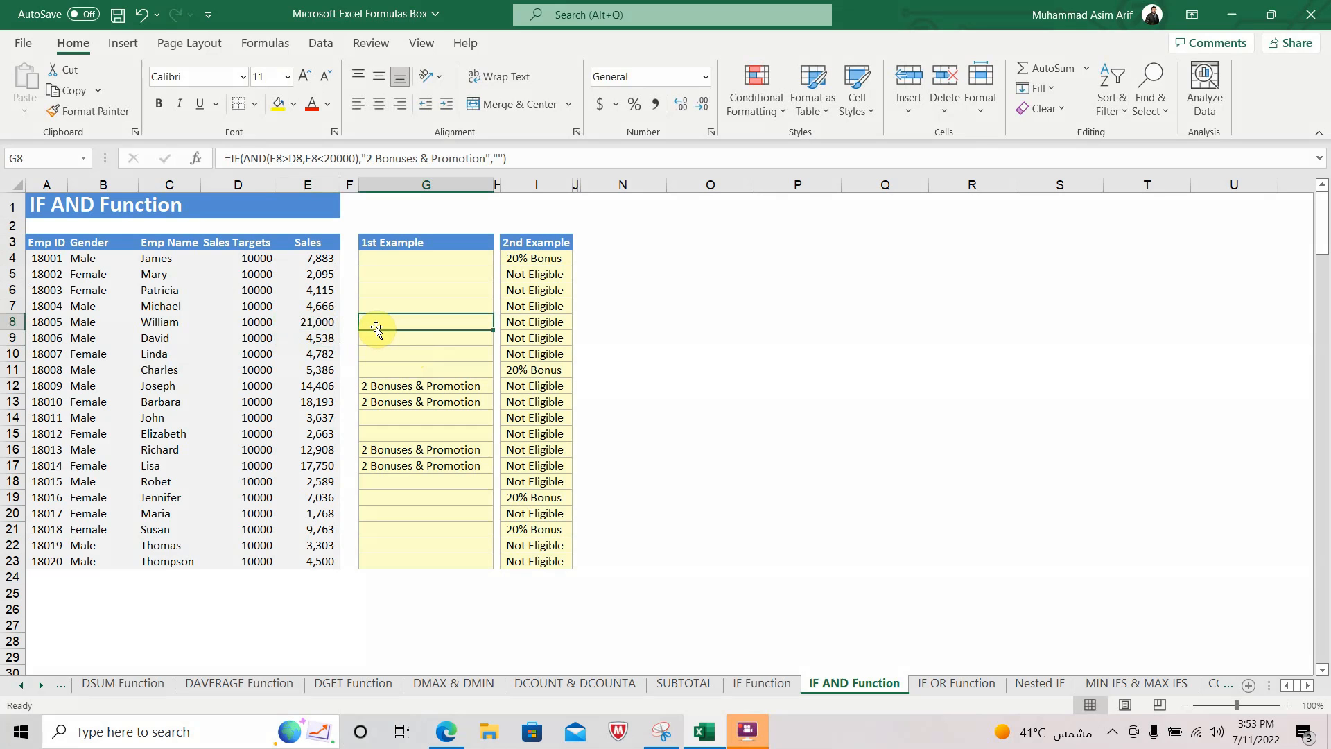
key(ctrl+z)
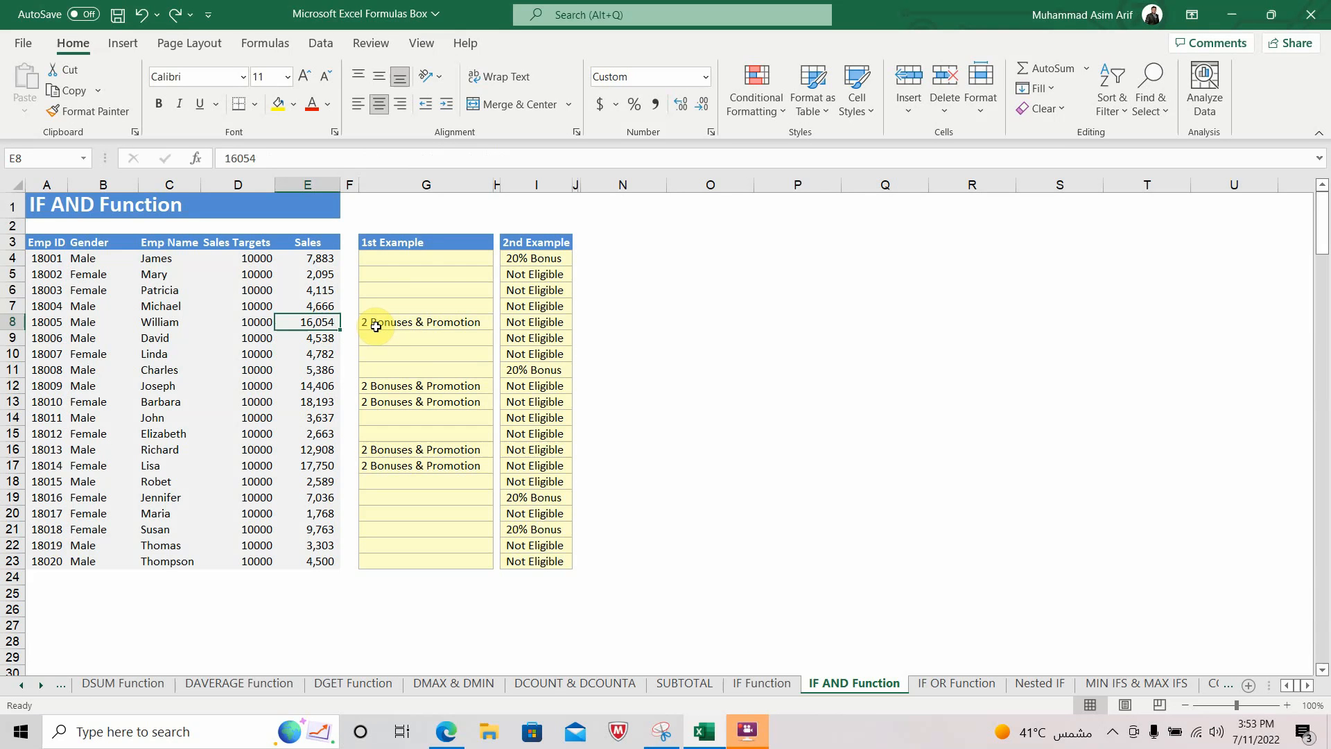
Set the sales value in E8 to 21,000 and check the formula result in G8
click(412, 330)
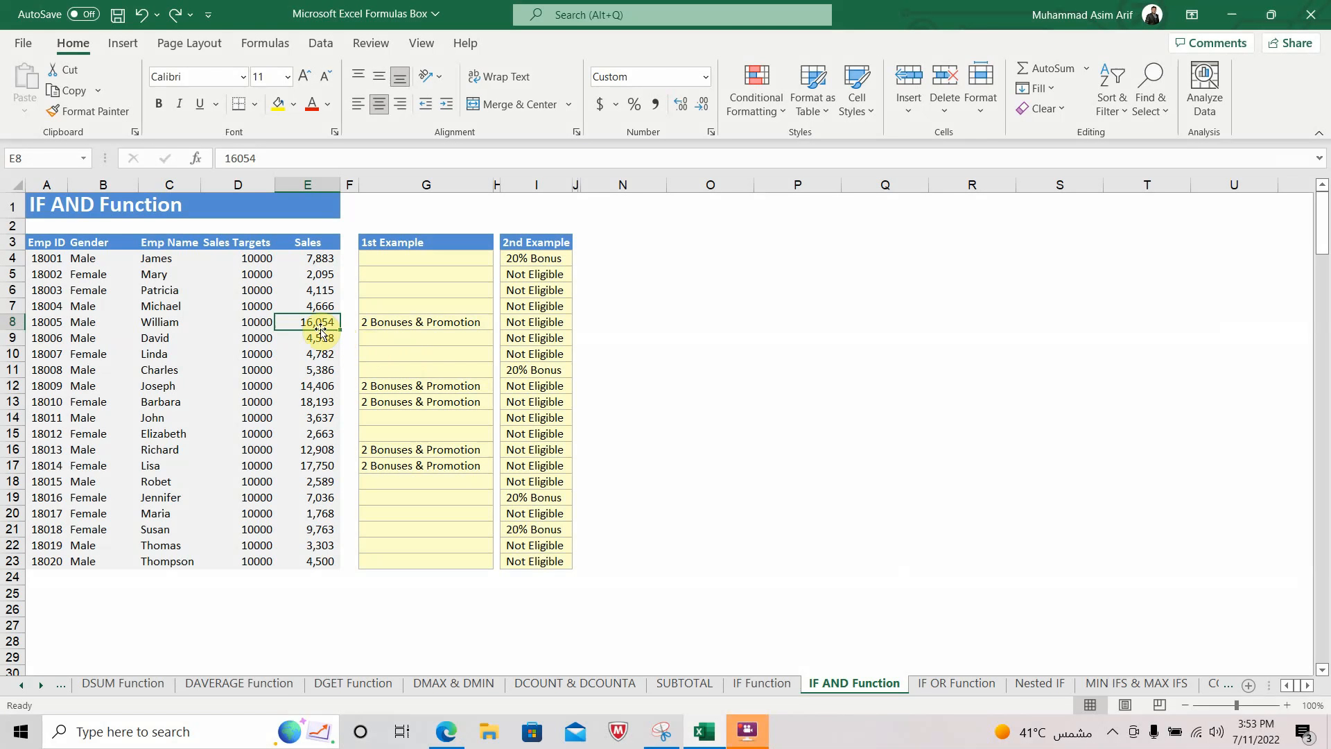
text(21,0)
text(000)
key(Return)
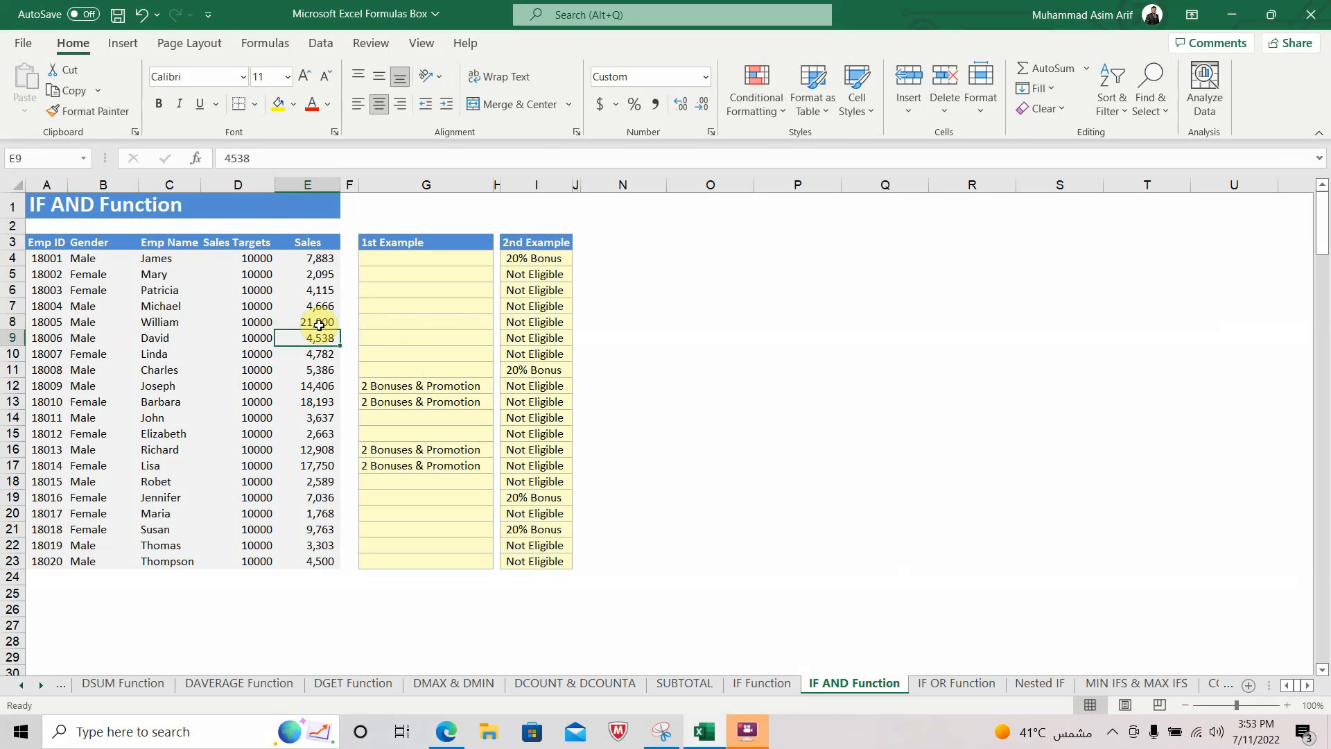
click(376, 329)
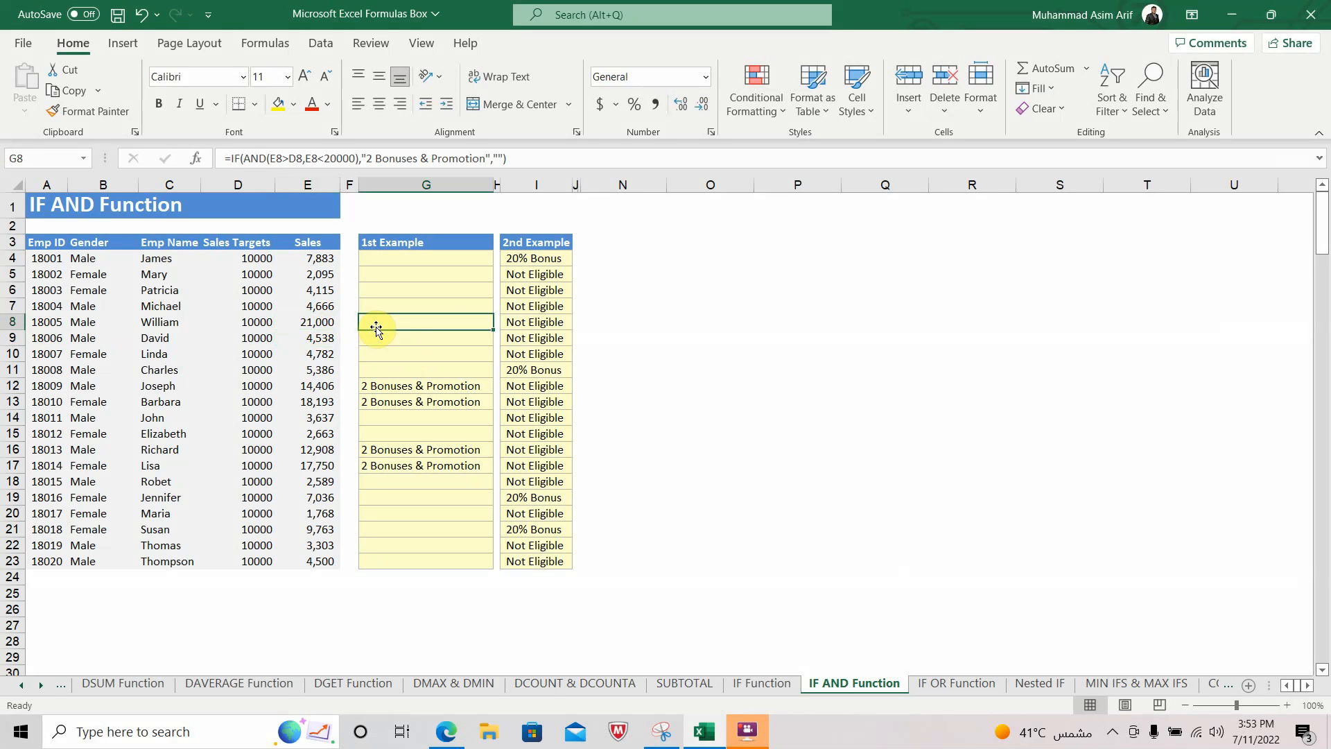
Undo the sales value change in E8 and return to the 1st Example result in G8
key(ctrl+z)
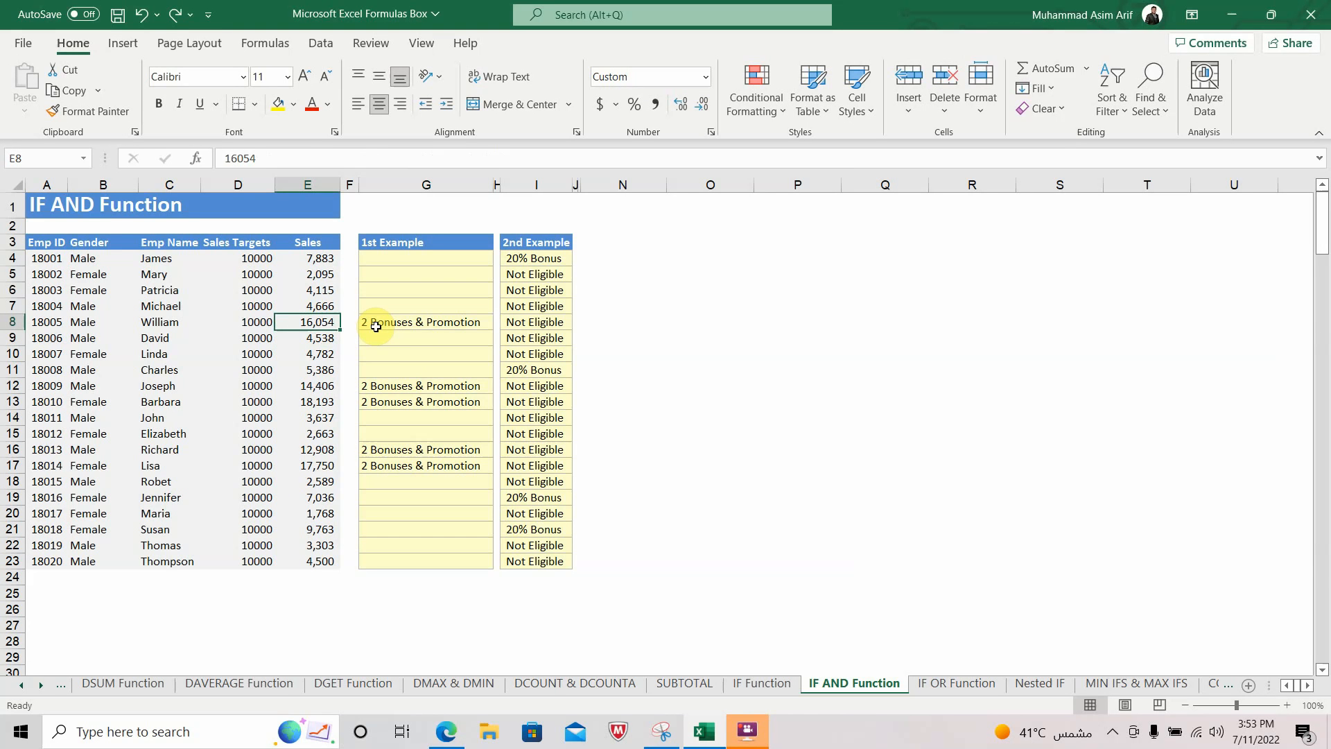
click(415, 326)
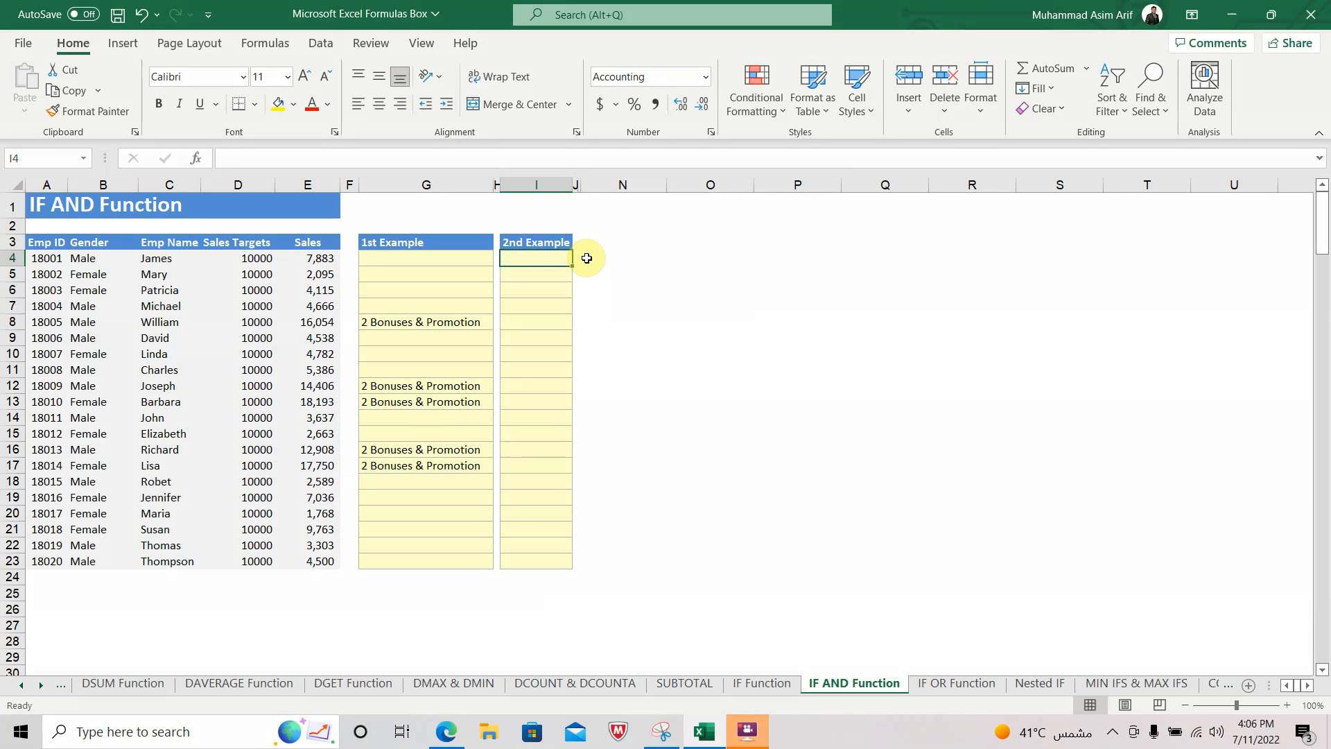
Enter =IF(AND(E4>5000,E4<10000),"20% bonus","") in I4 under 2nd Example and check the result against the sales in E4
text(=)
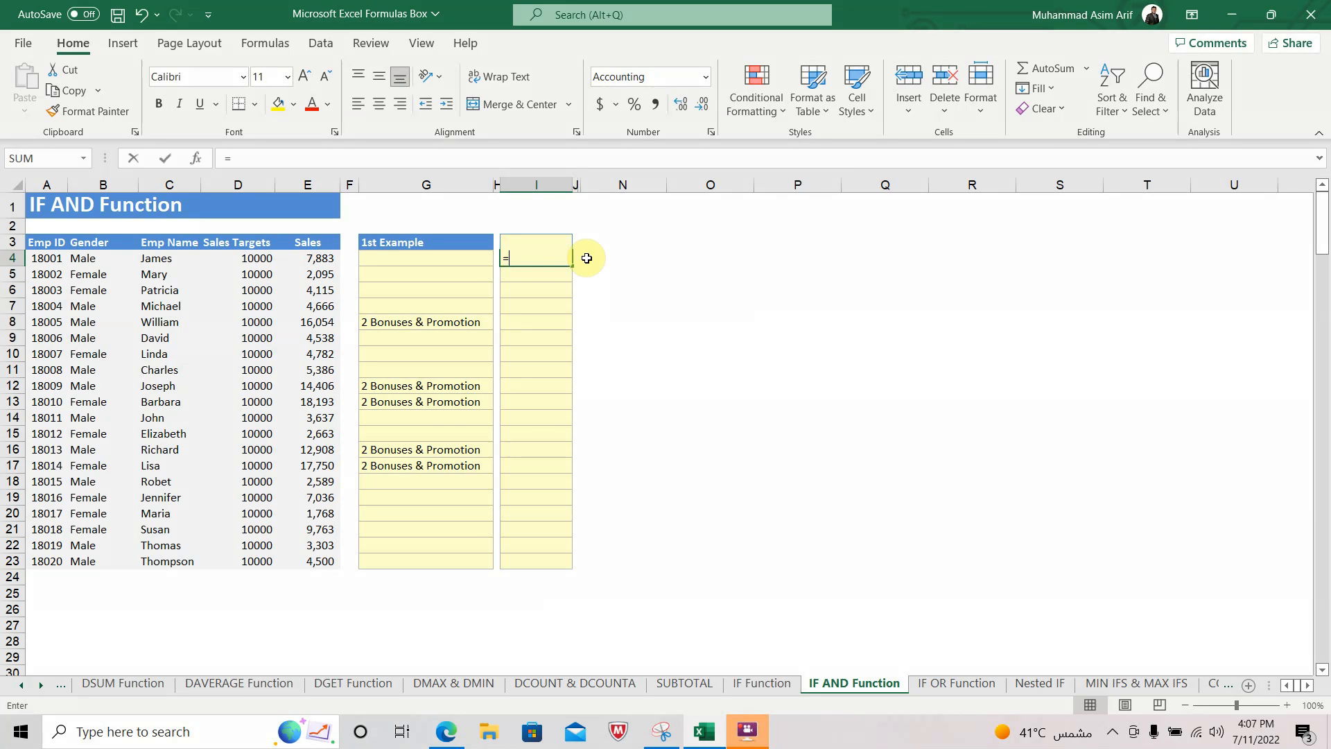
text(if()
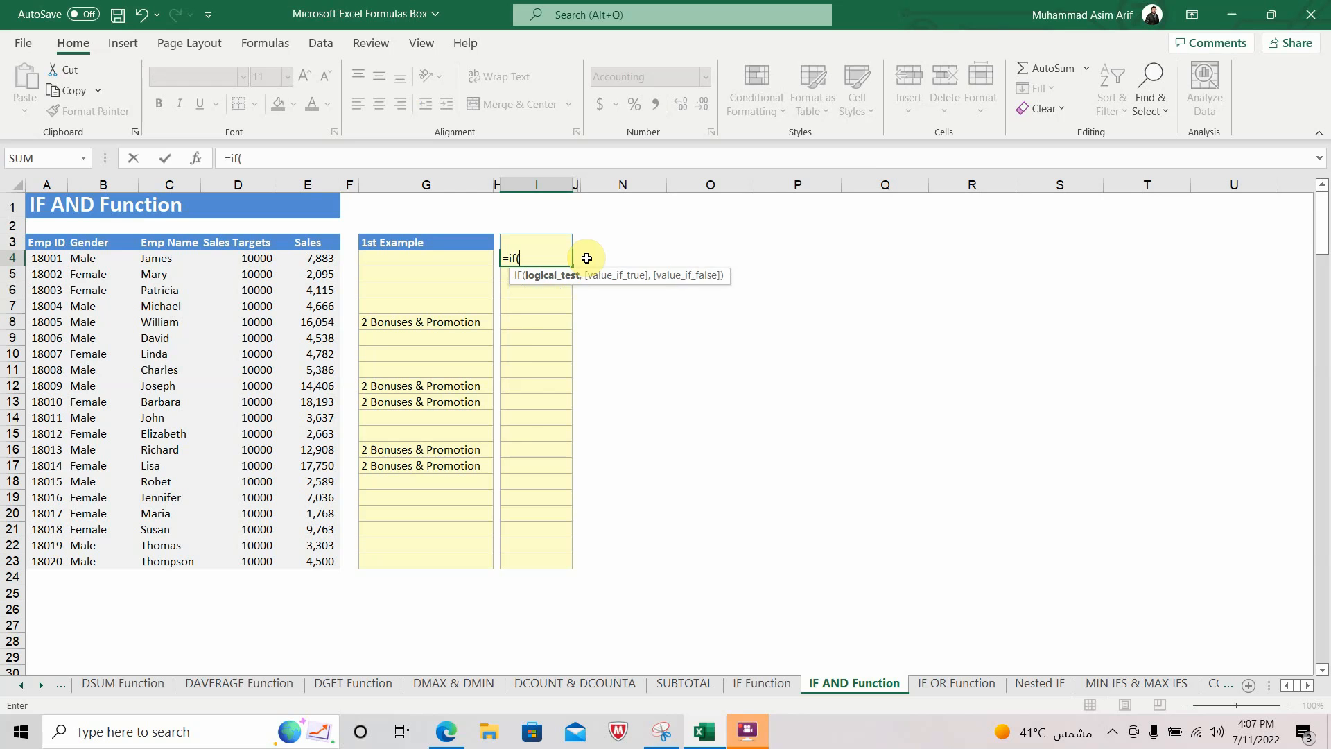
text(and()
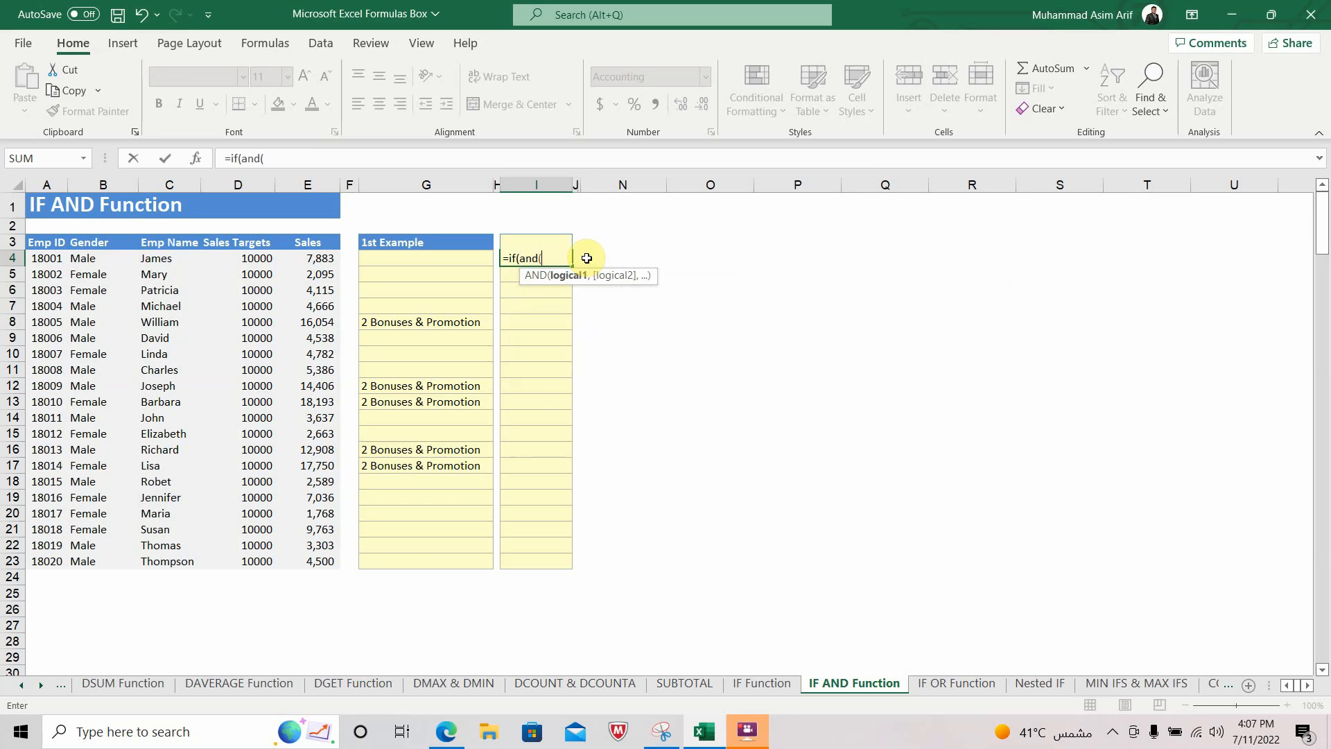
click(316, 258)
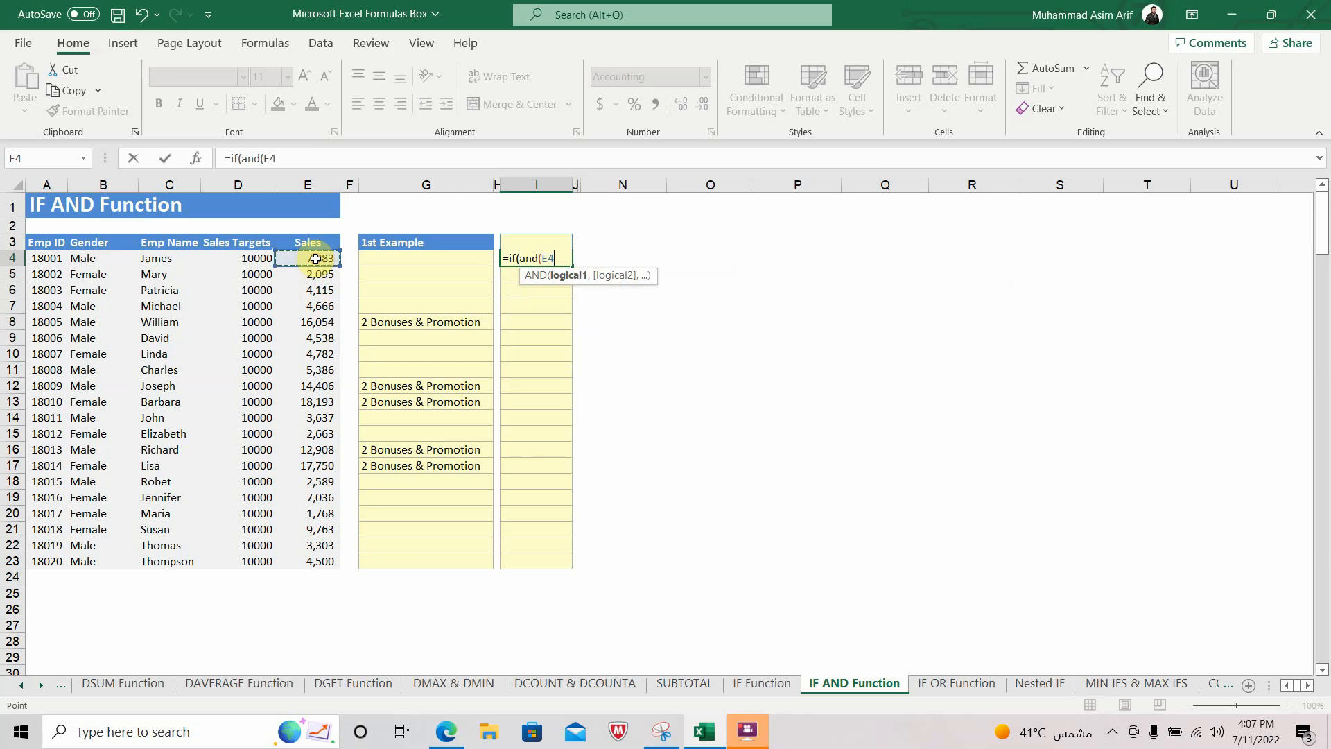
text(>5000,)
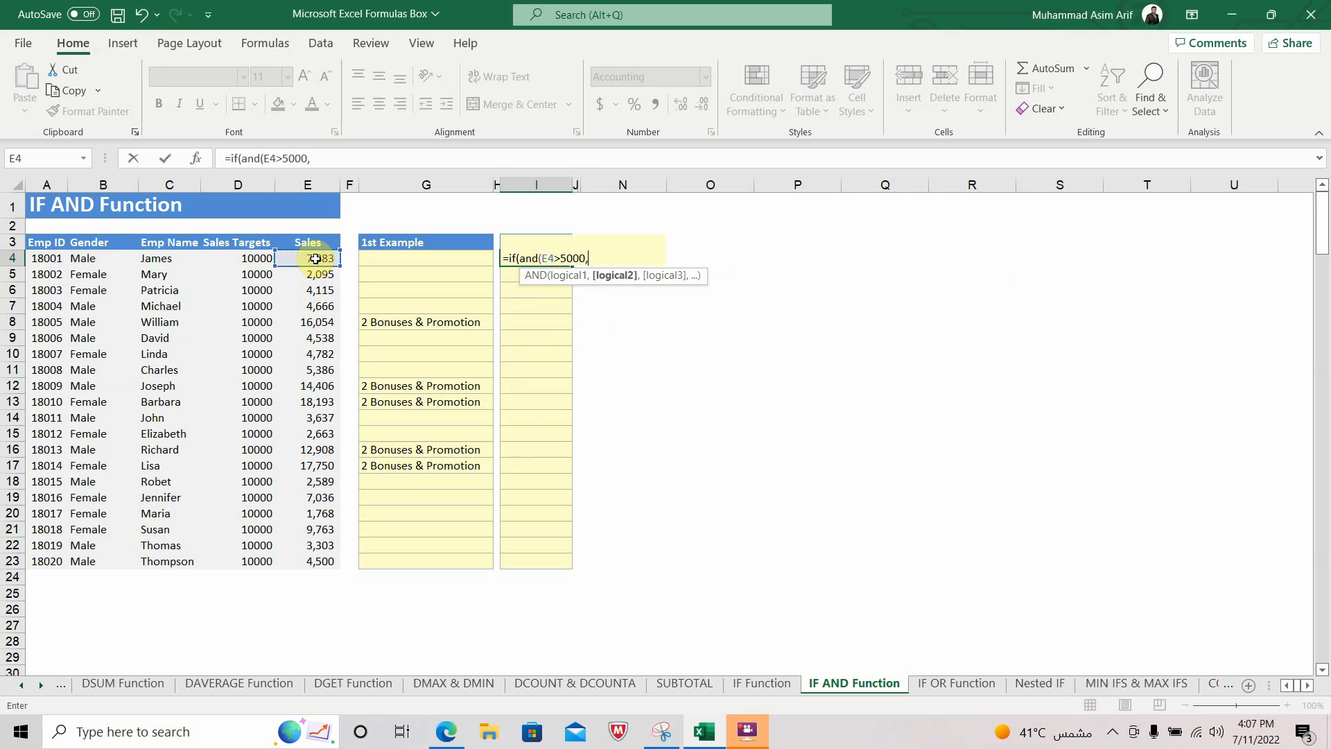
click(316, 258)
text(<10000)
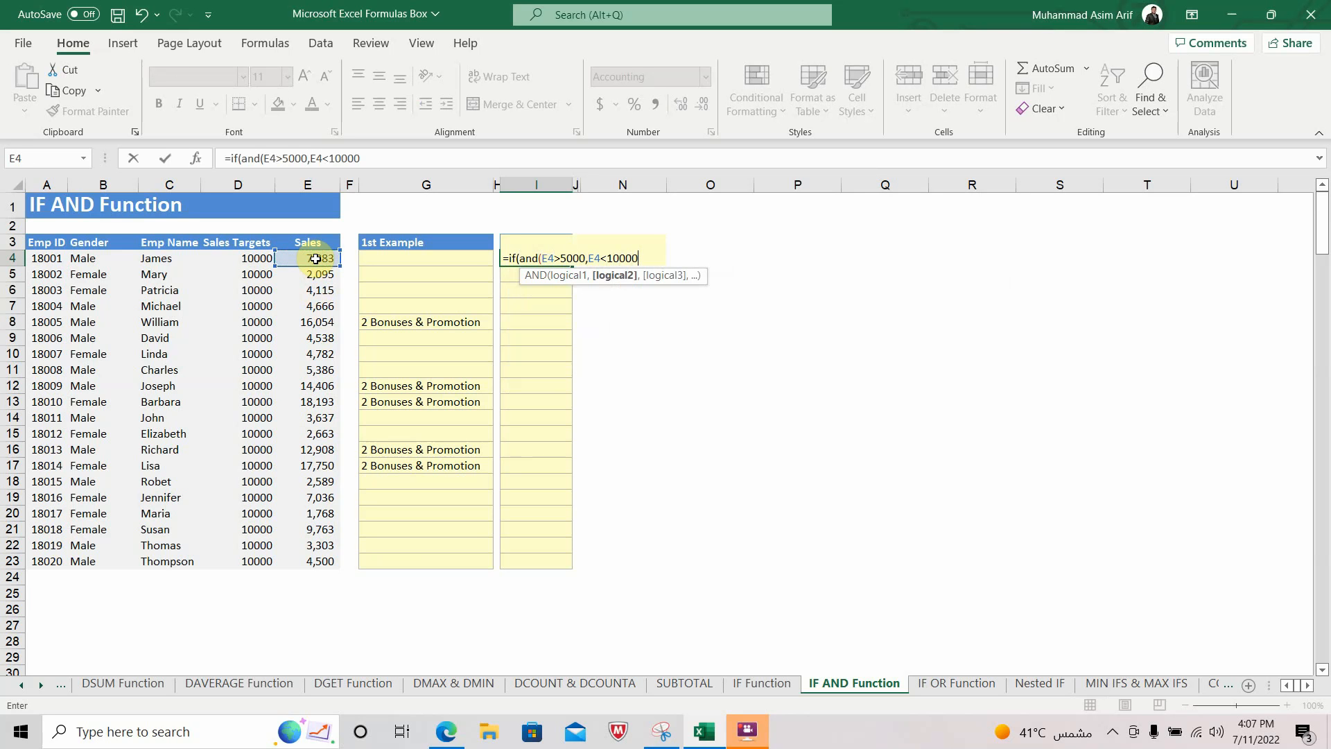
text())
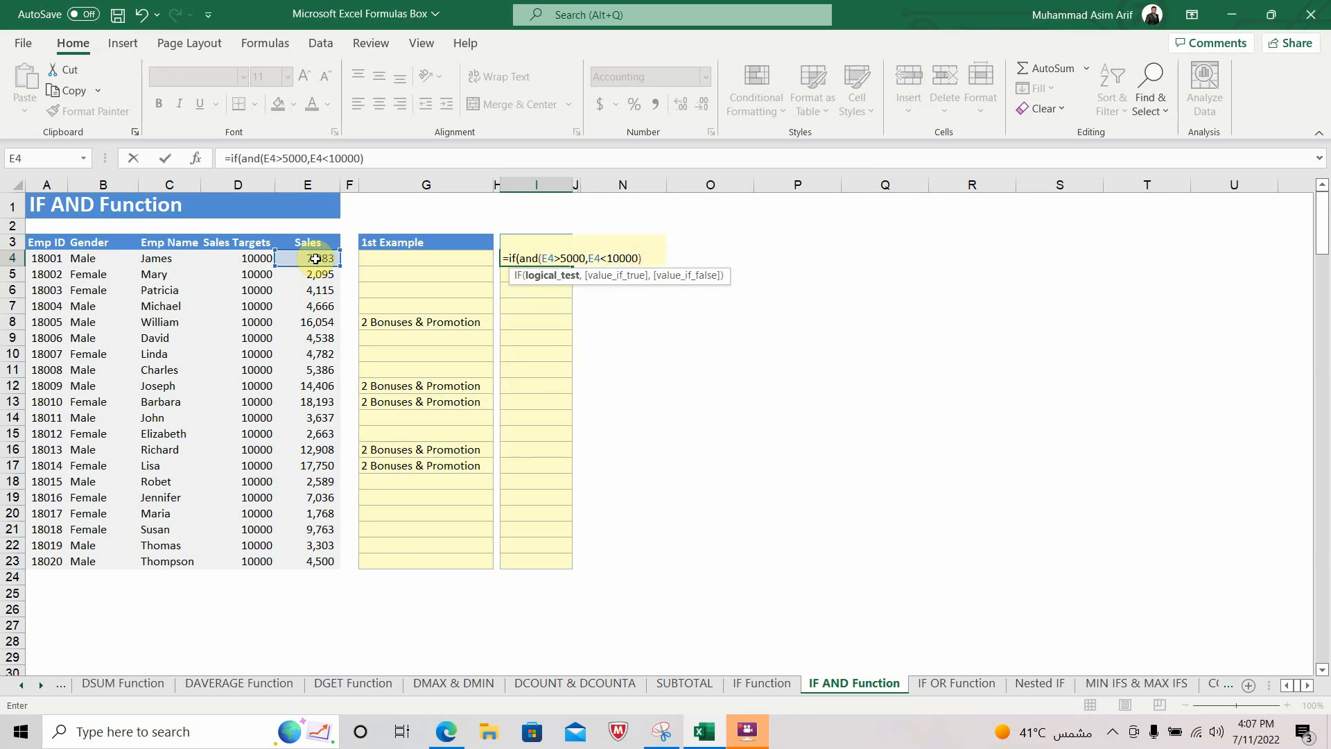
text(,)
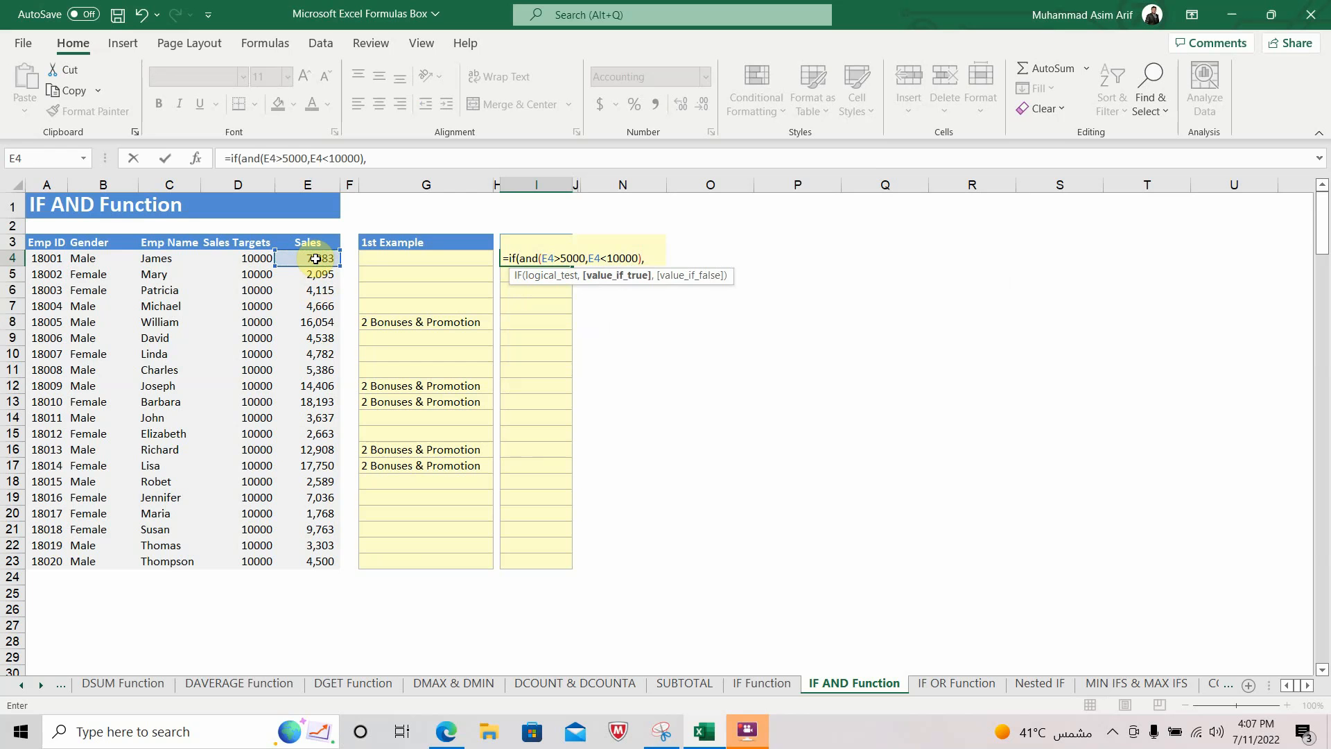
text("20% bonus",)
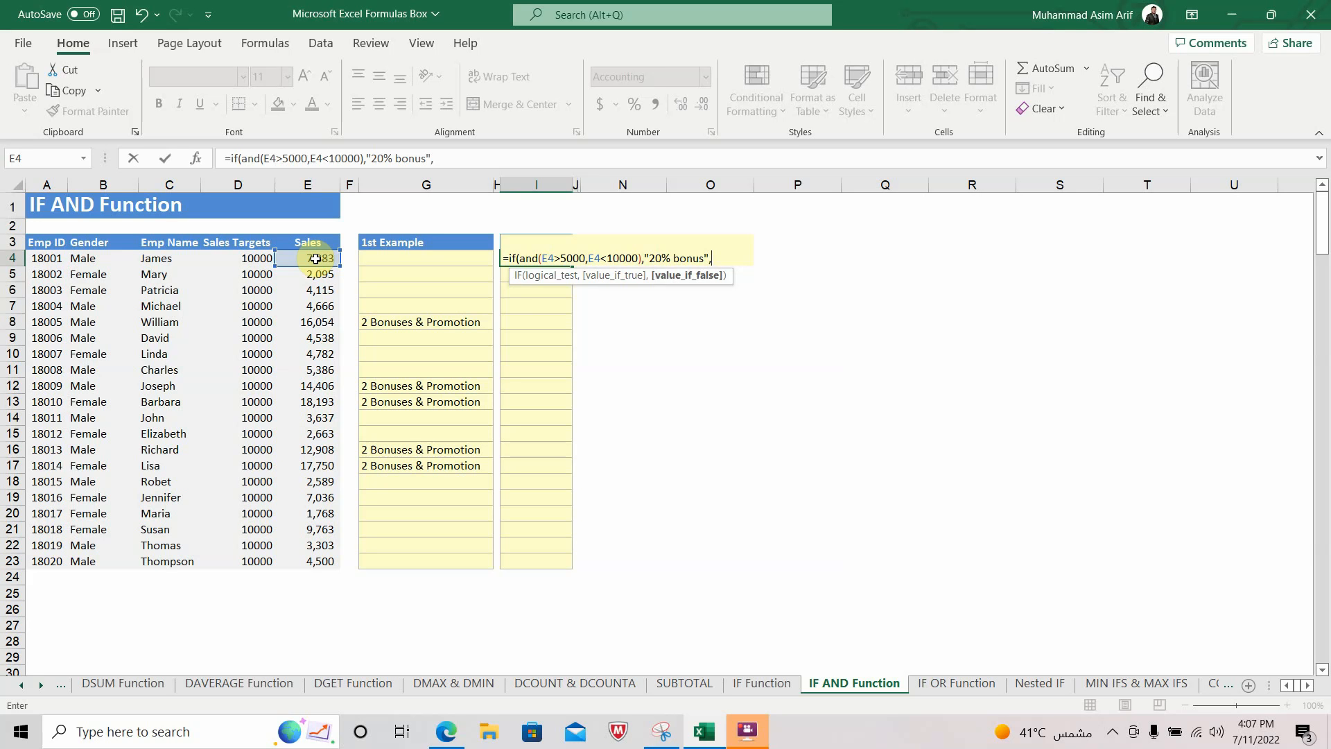
text("")
key(ctrl+Return)
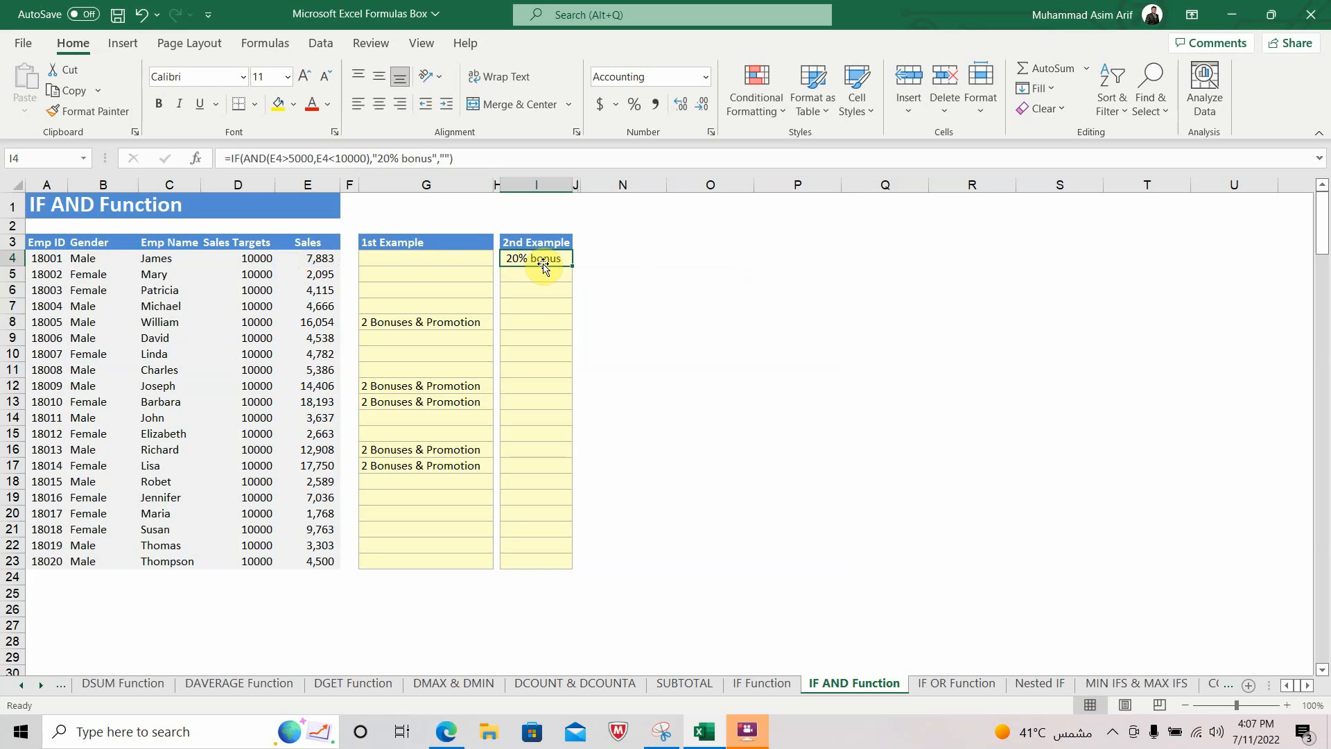
click(321, 262)
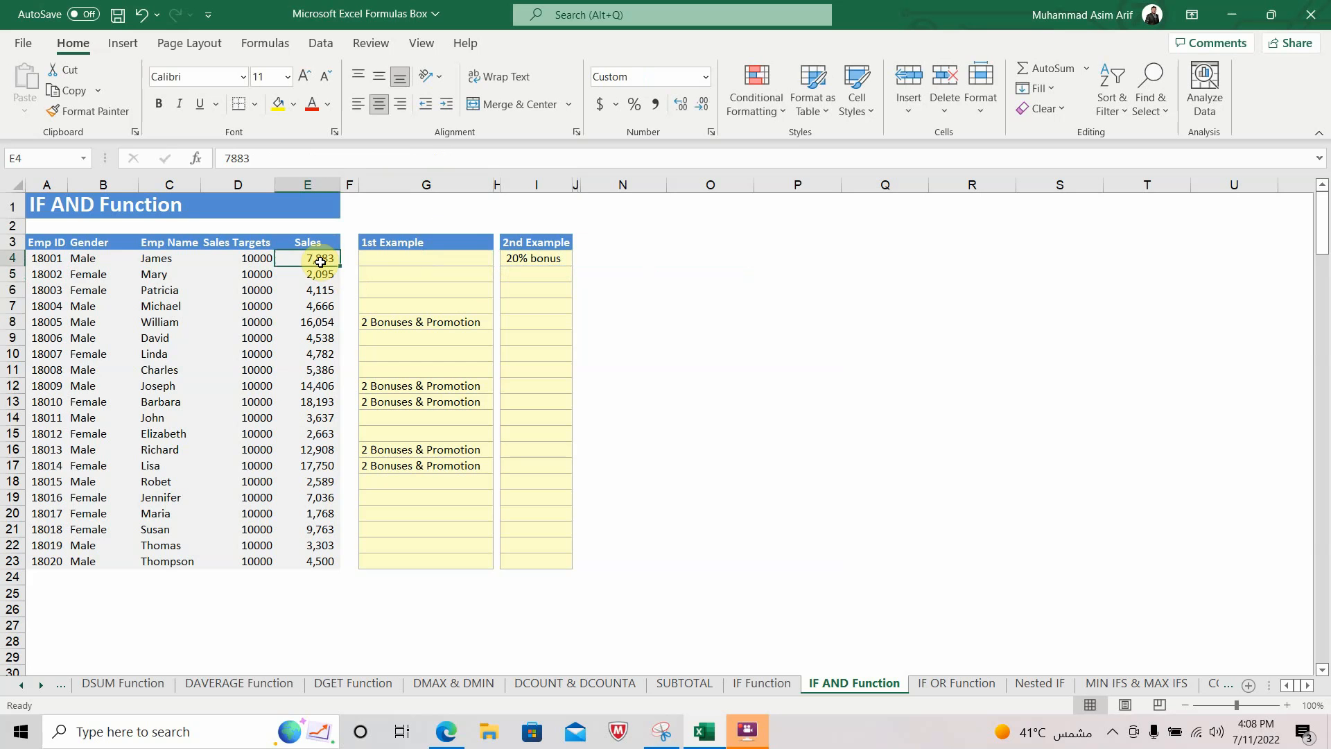
Copy the I4 formula down to the remaining 2nd Example rows, I5:I23
click(535, 258)
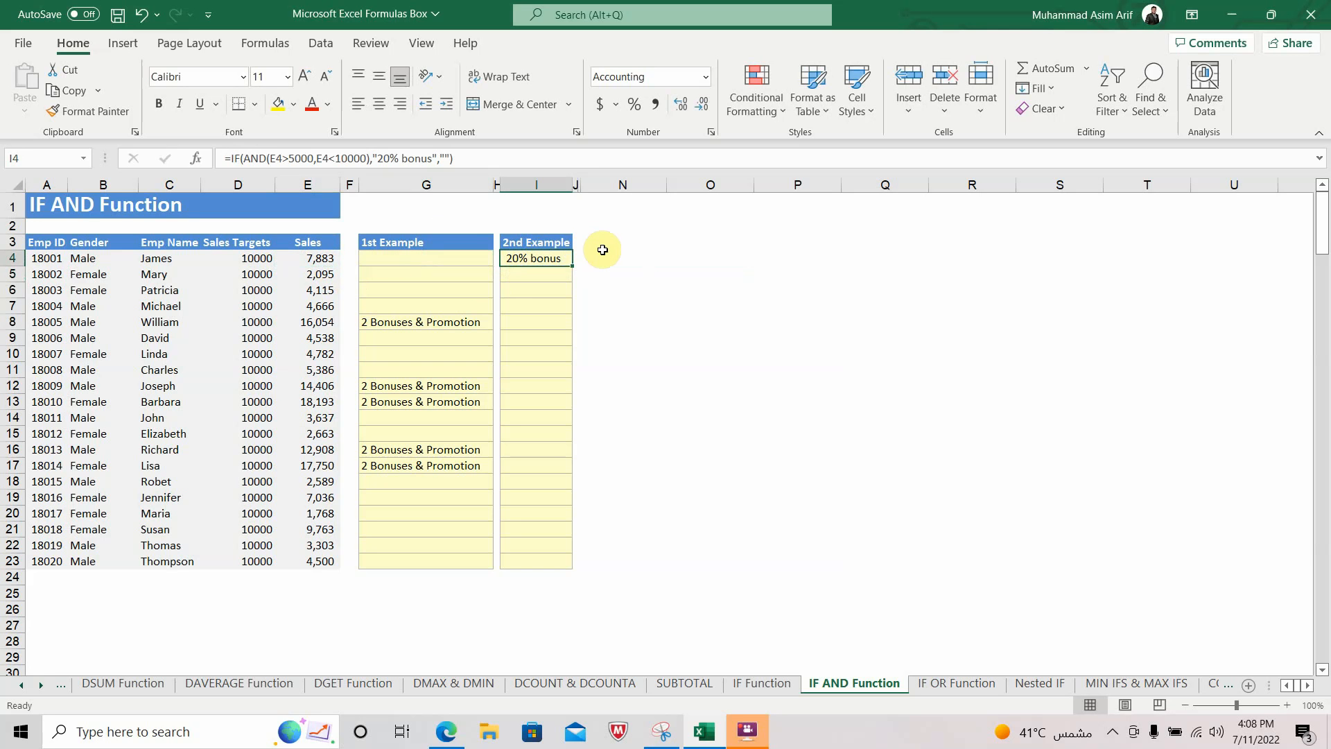
key(ctrl+c)
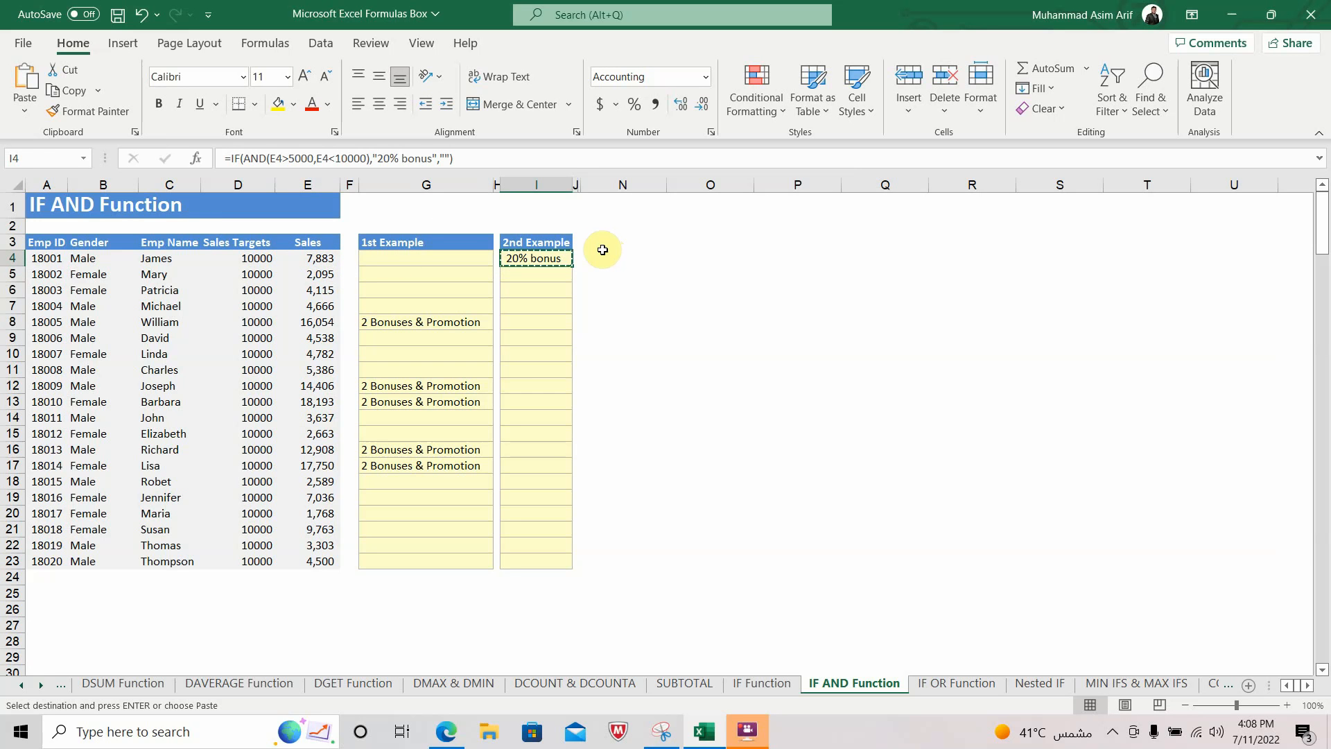
key(Down)
key(shift+Down)
key(shift+Down)
key(shift+Down)
key(shift+Down)
key(shift+Down)
key(shift+Down)
key(shift+Down)
key(shift+Down)
key(shift+Down)
key(shift+Down)
key(shift+Down)
key(shift+Down)
key(shift+Down)
key(shift+Down)
key(shift+Down)
key(shift+Down)
key(shift+Down)
key(shift+Down)
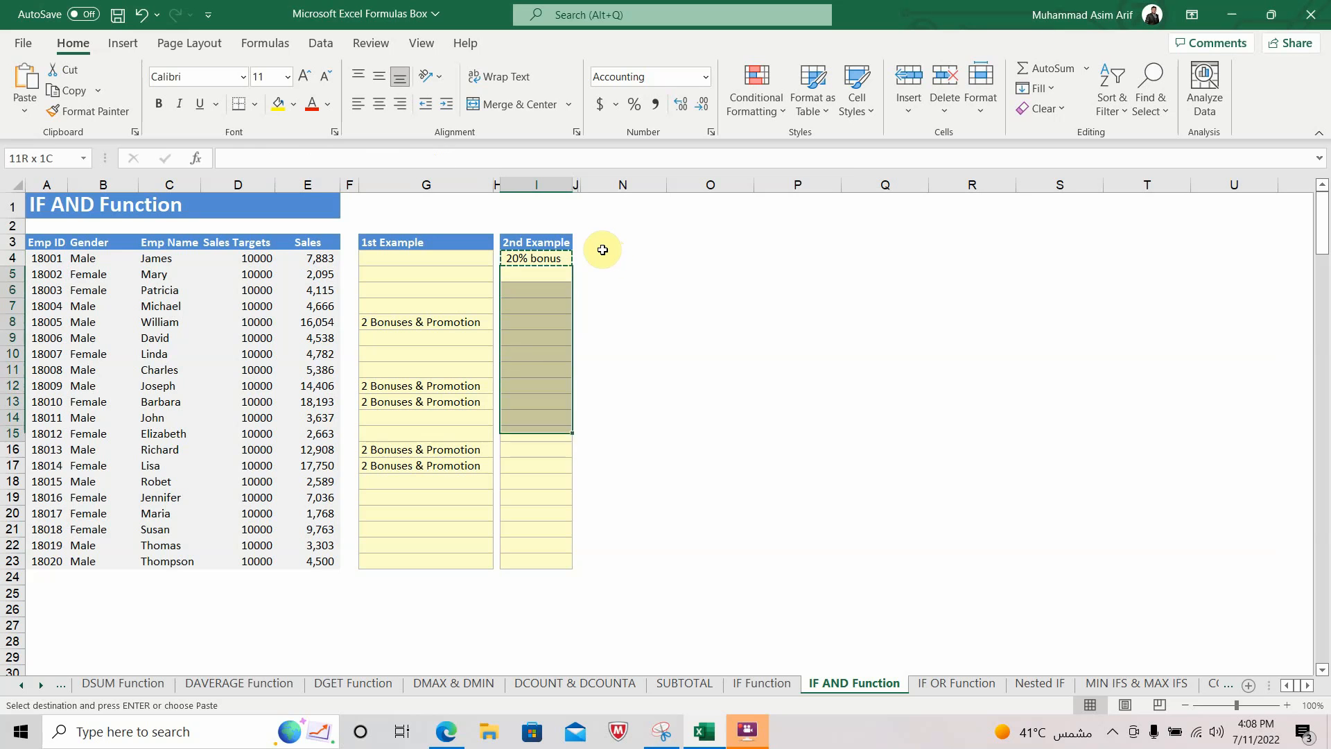
key(ctrl+v)
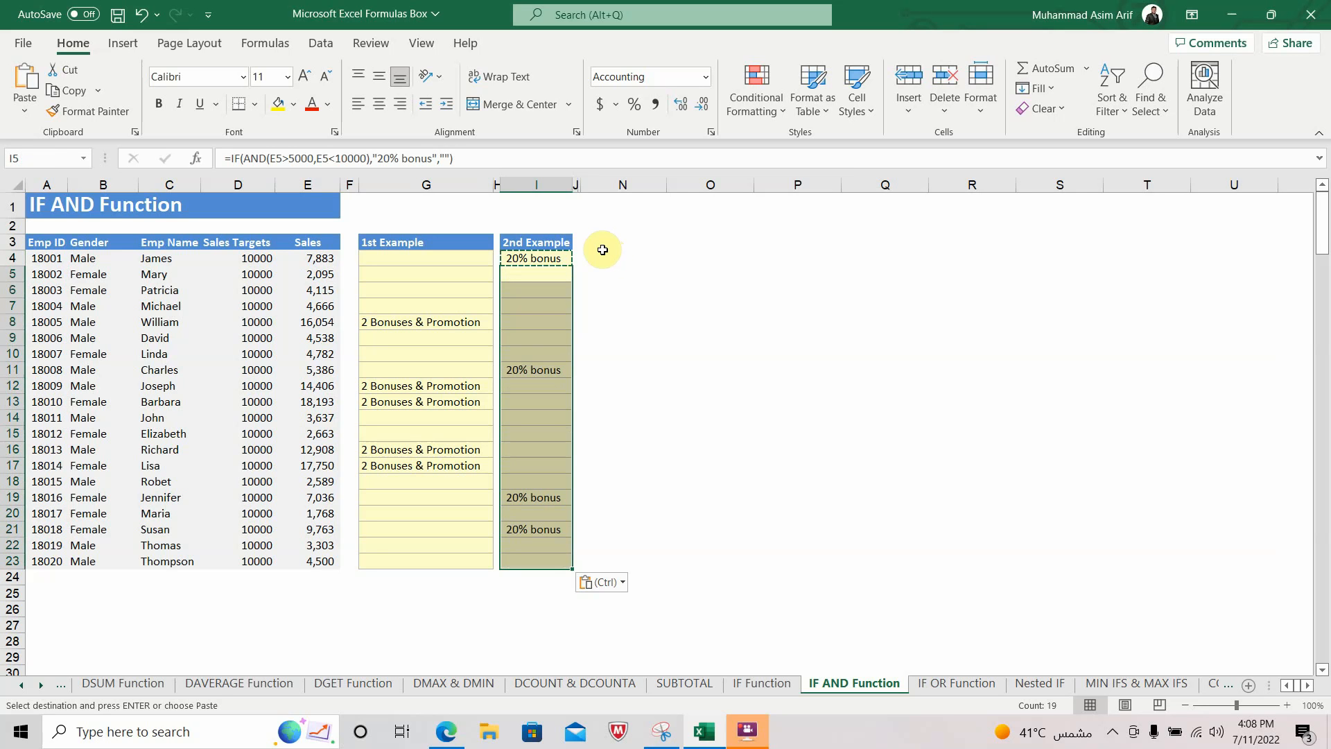
Compare the 2nd Example results in rows 5 to 8 with the corresponding sales values in column E
click(552, 281)
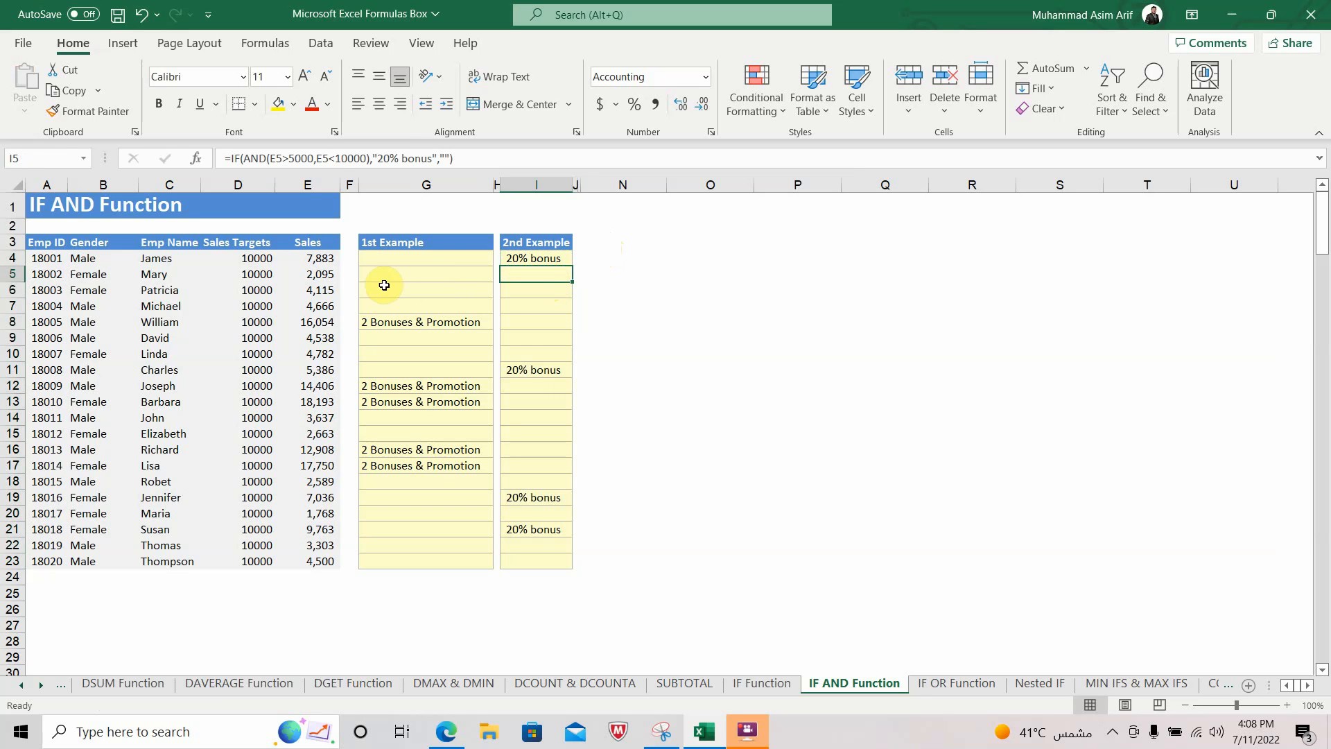
click(323, 272)
drag(323, 273, 323, 306)
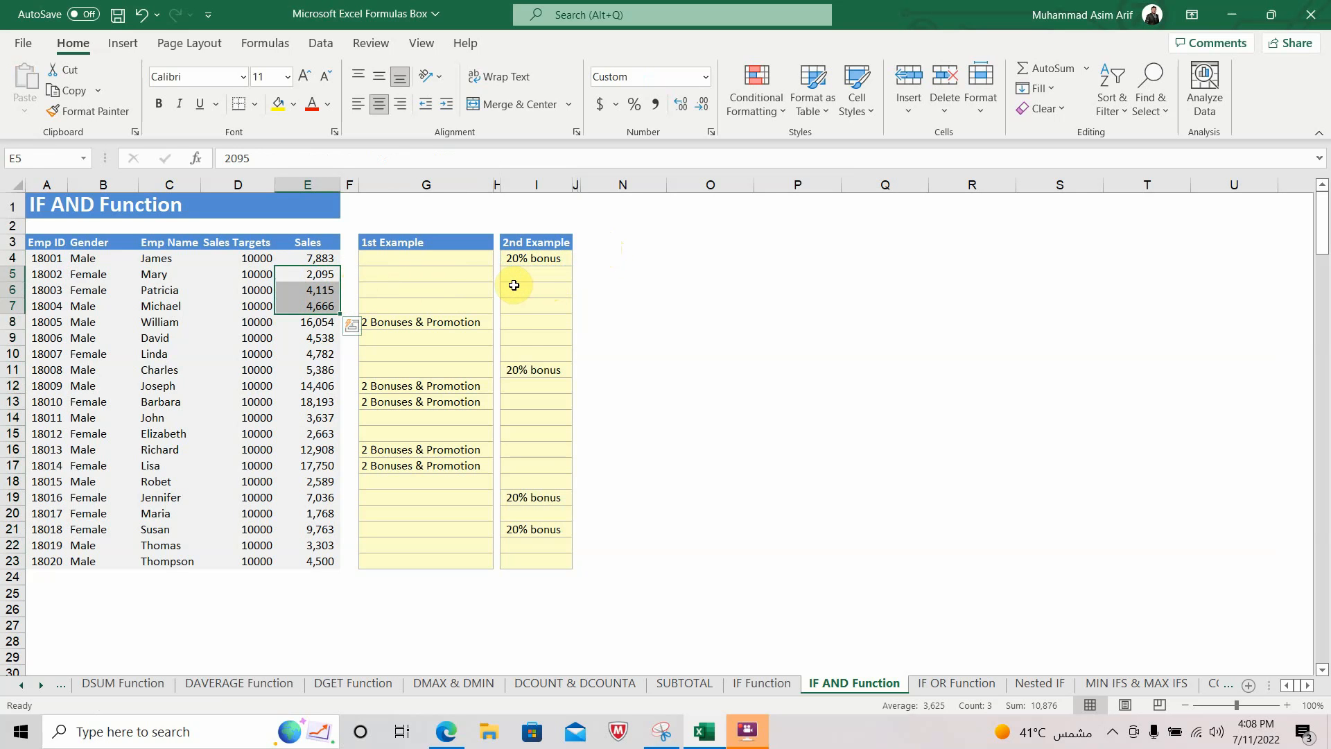
click(325, 322)
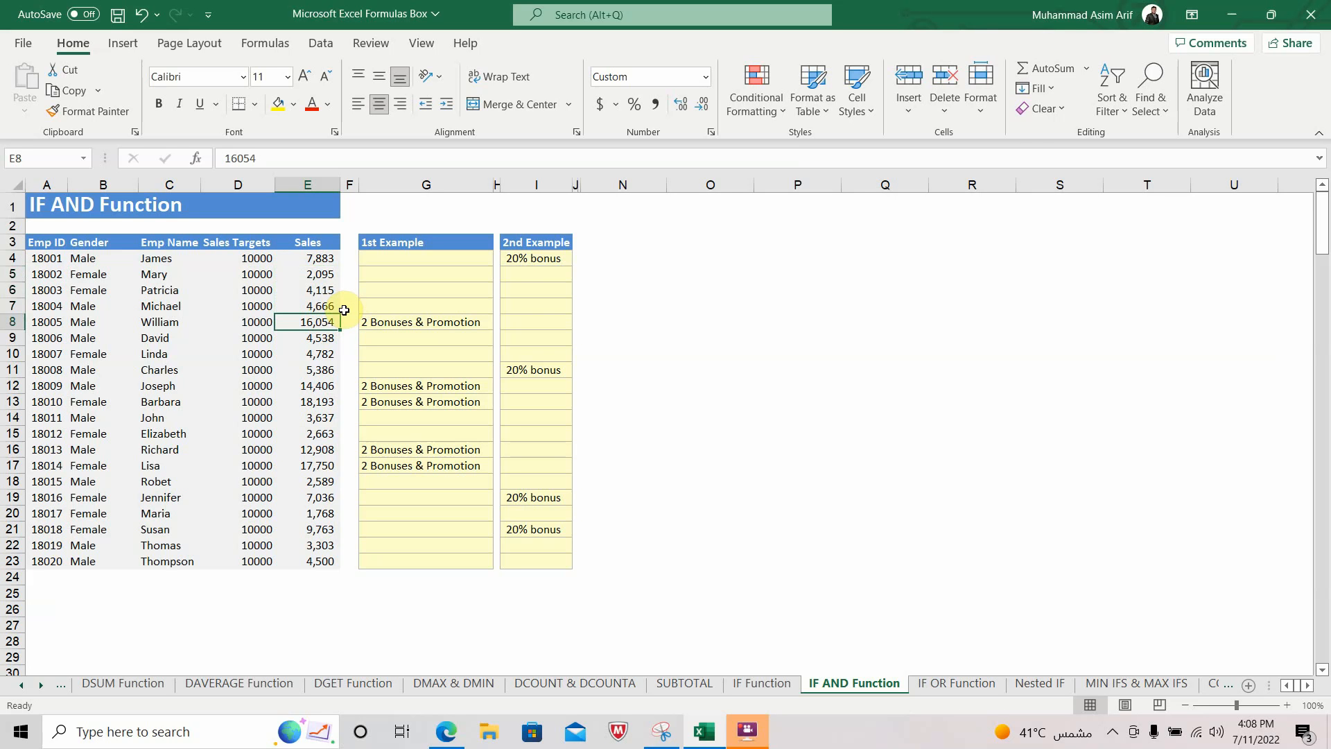
click(537, 322)
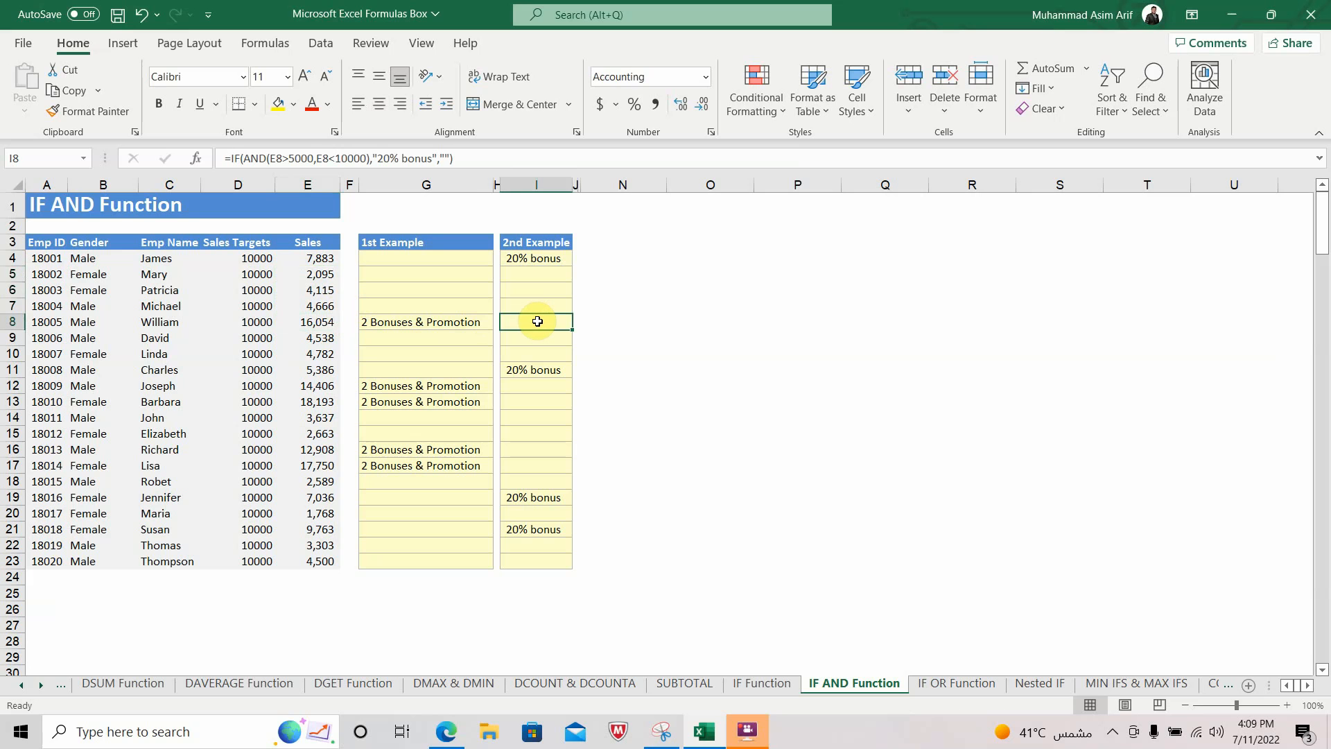